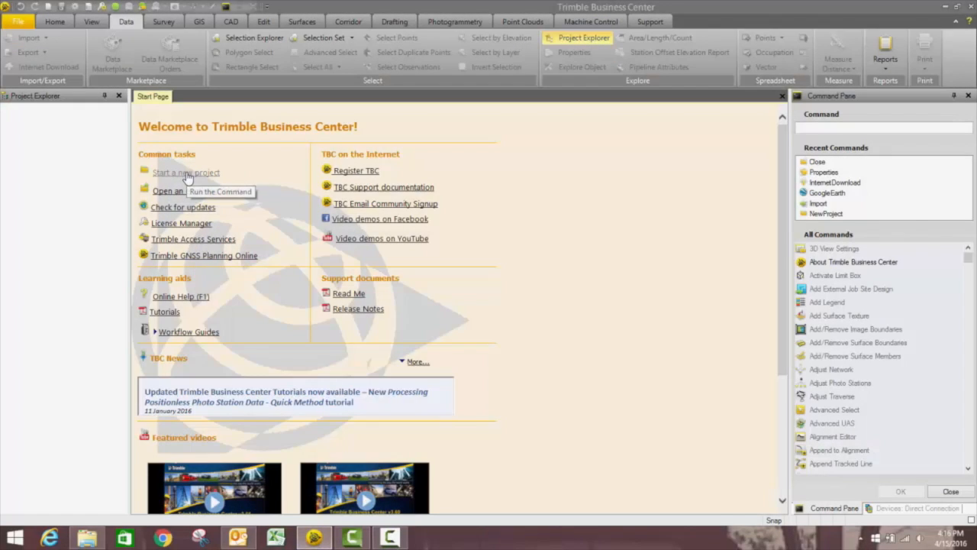
# - Create a new project from the US Survey Foot template
pyautogui.click(187, 176)
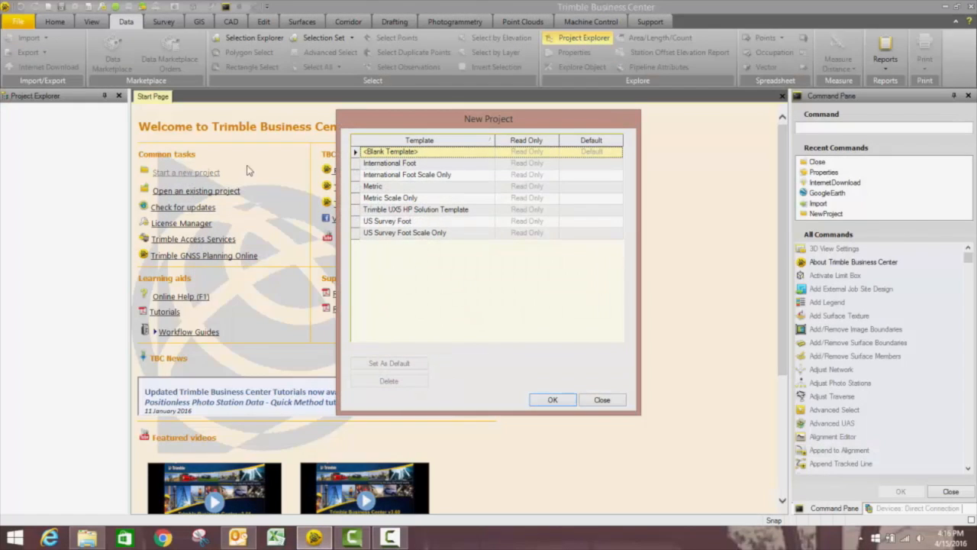
pyautogui.click(388, 222)
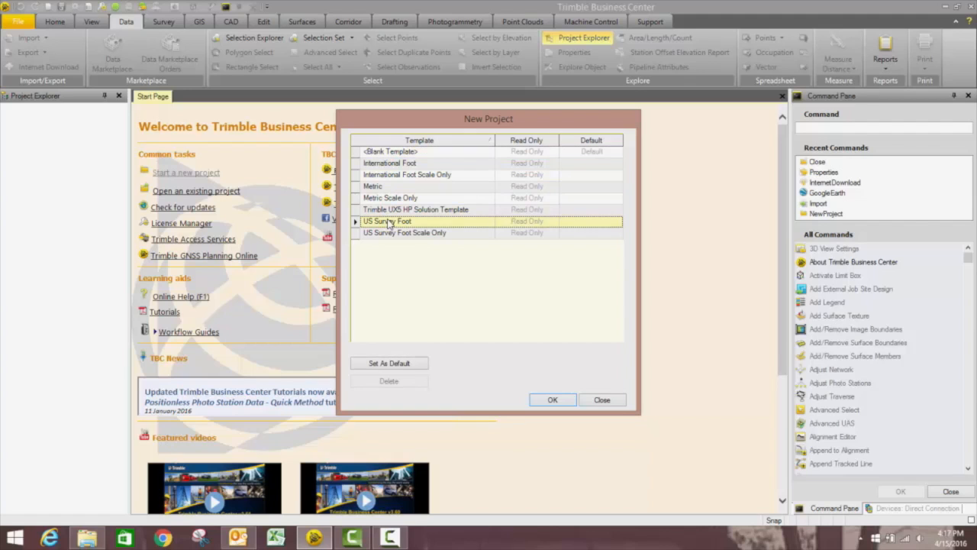
pyautogui.click(546, 401)
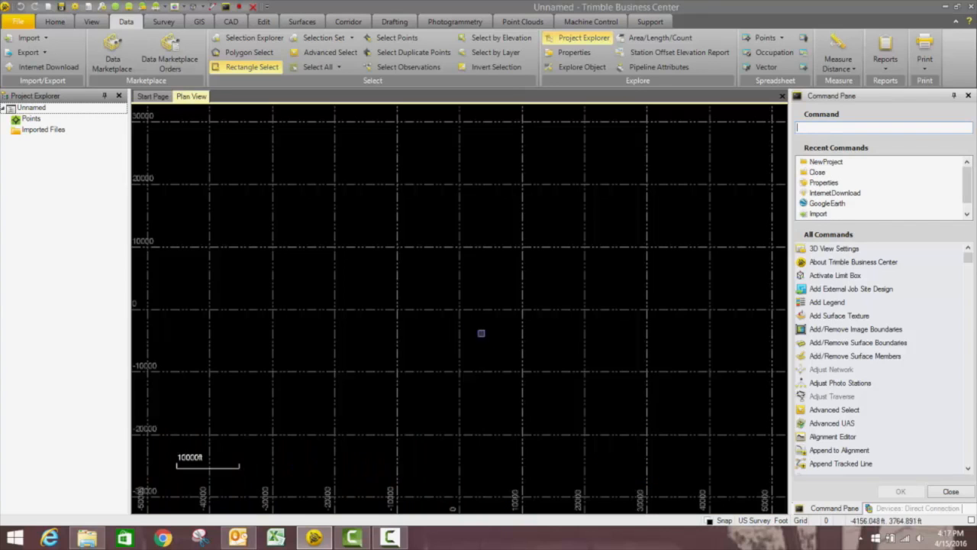
# - Set the project's coordinate system to the recently used United States/State Plane 1983, zone Texas South Central 4204, with GEOID12A (Conus)
pyautogui.click(75, 6)
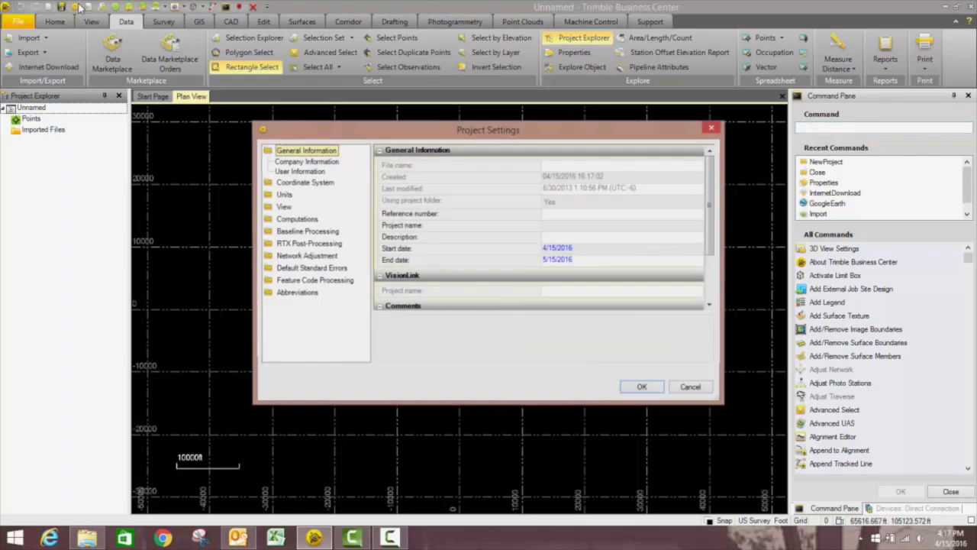
pyautogui.click(289, 183)
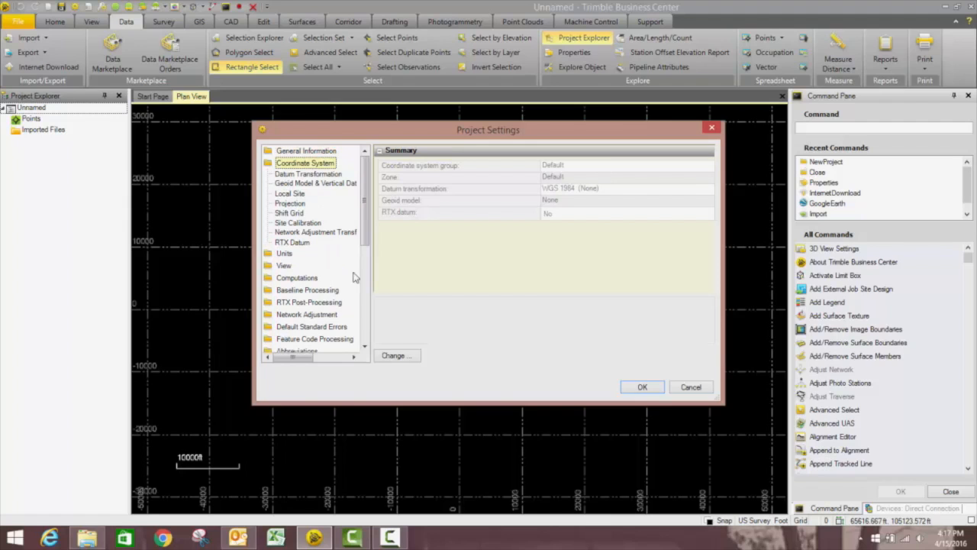
pyautogui.click(396, 359)
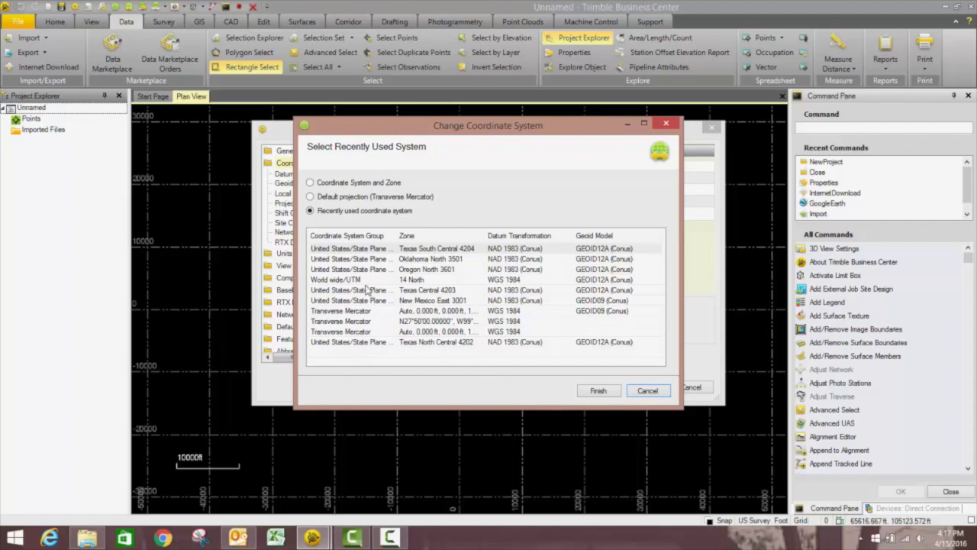
pyautogui.click(358, 249)
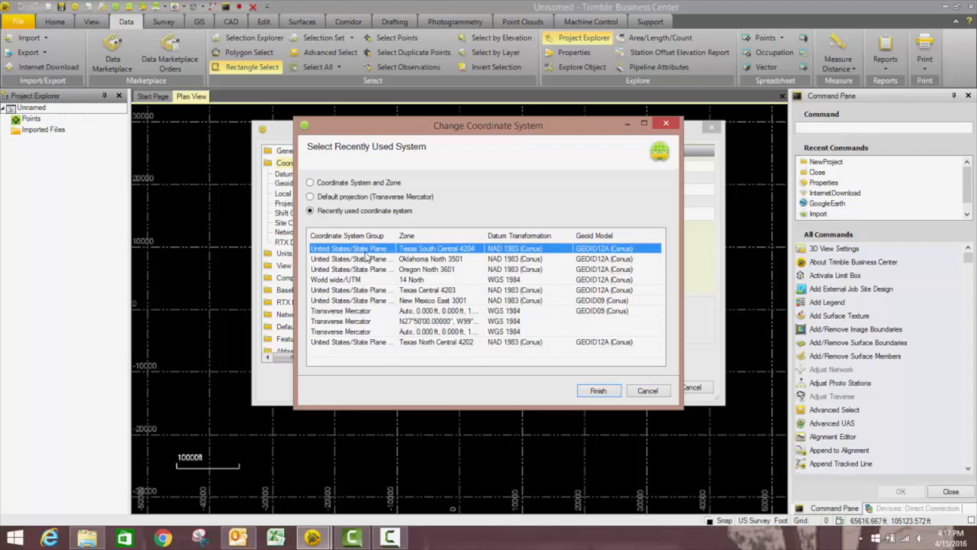
pyautogui.click(593, 394)
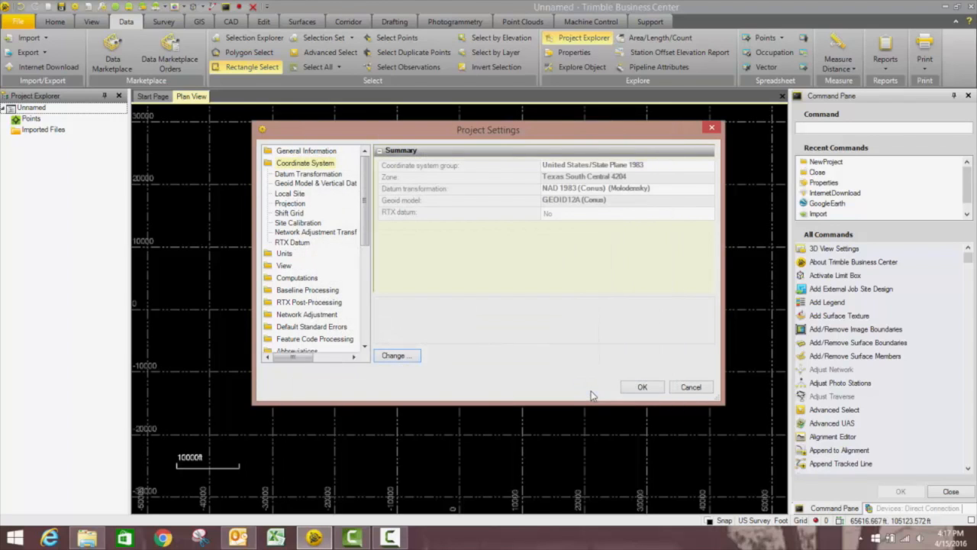
pyautogui.click(642, 387)
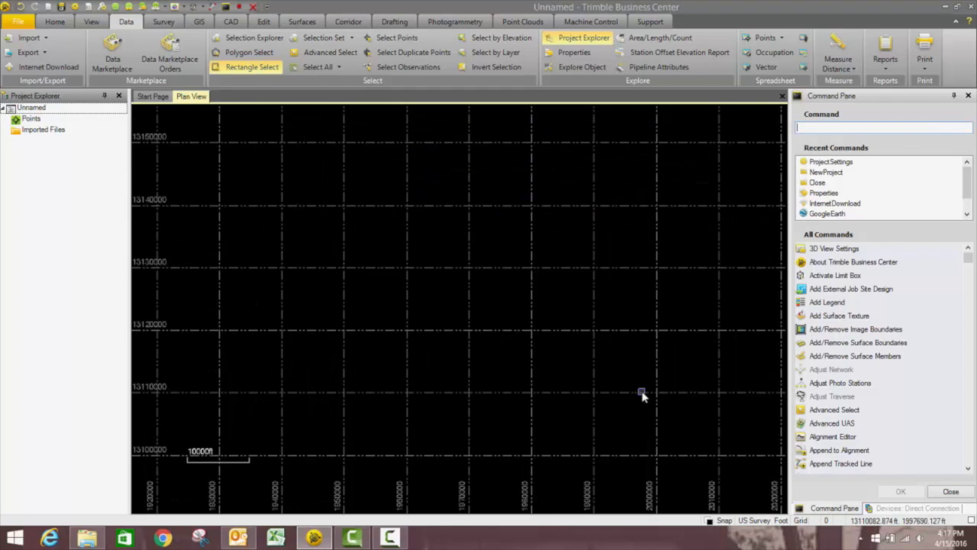
# - Bring the raw receiver file 54503144.t02 from the TBC-PP-BL folder into the project's plan view for import
pyautogui.click(956, 7)
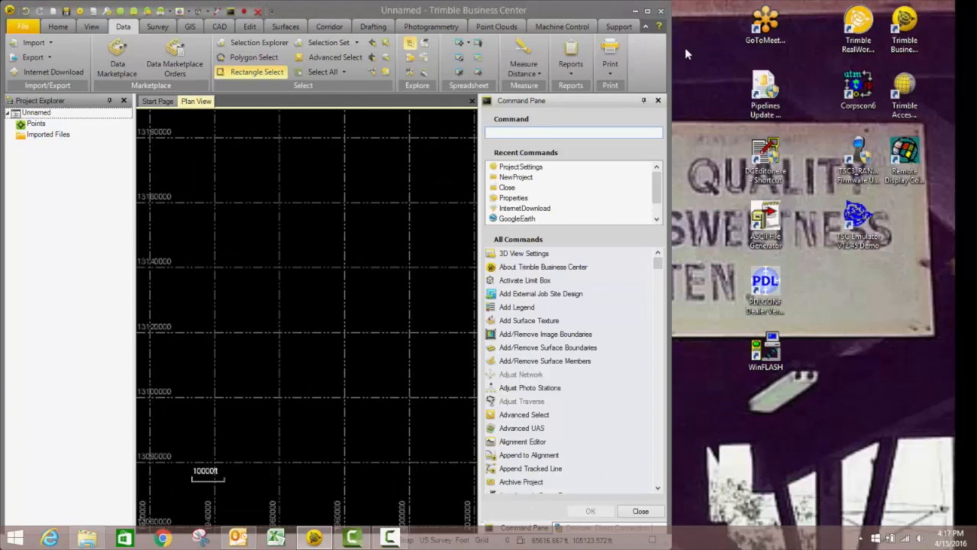
pyautogui.moveTo(672, 55); pyautogui.dragTo(604, 55)
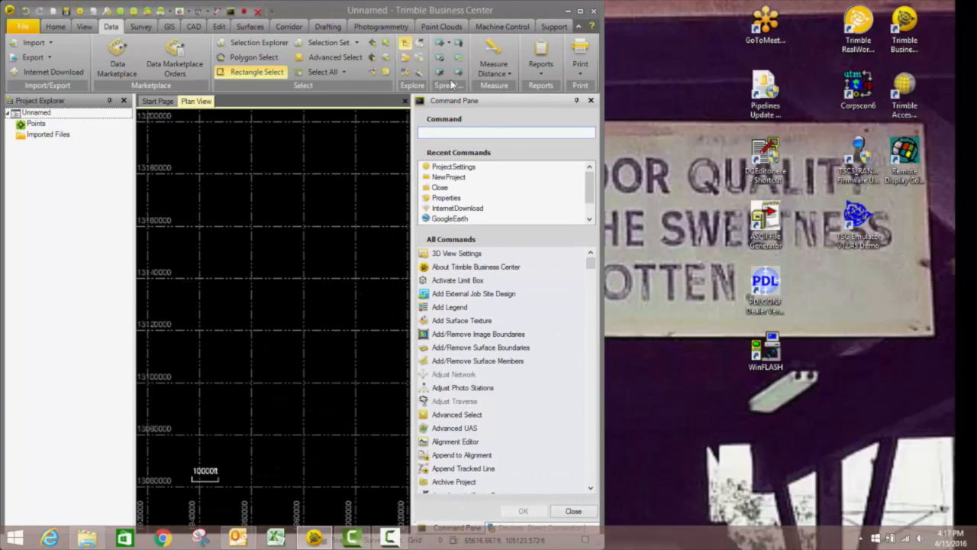
pyautogui.click(86, 538)
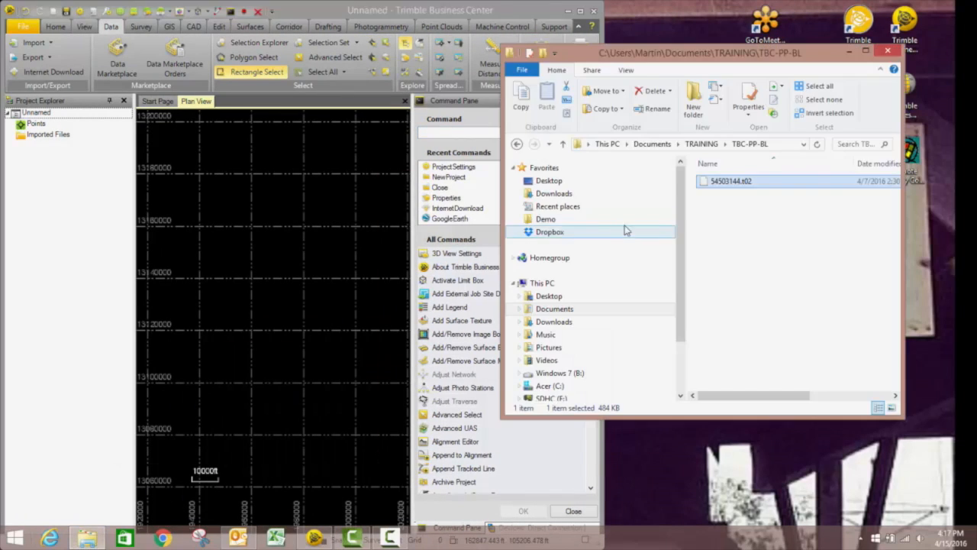
pyautogui.click(726, 225)
pyautogui.moveTo(735, 185); pyautogui.dragTo(326, 226)
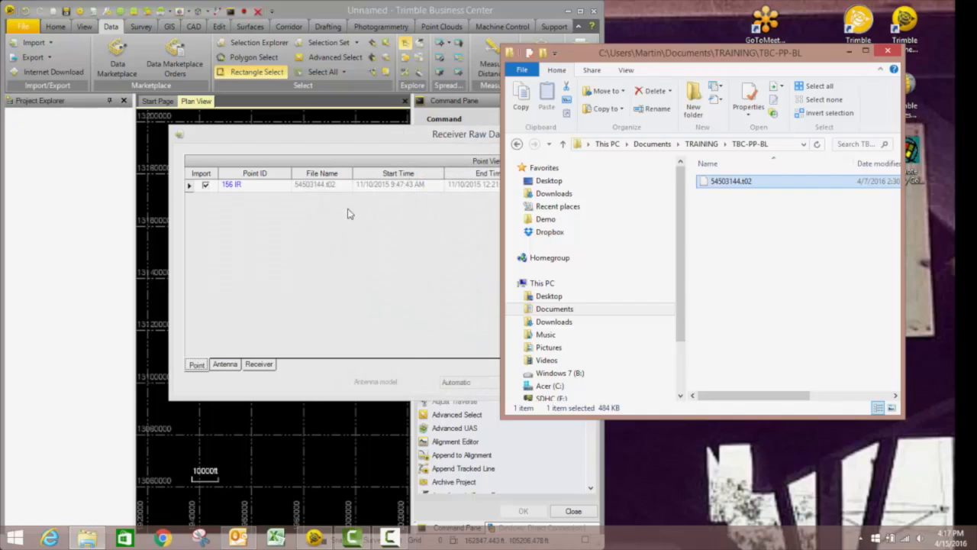
pyautogui.click(849, 51)
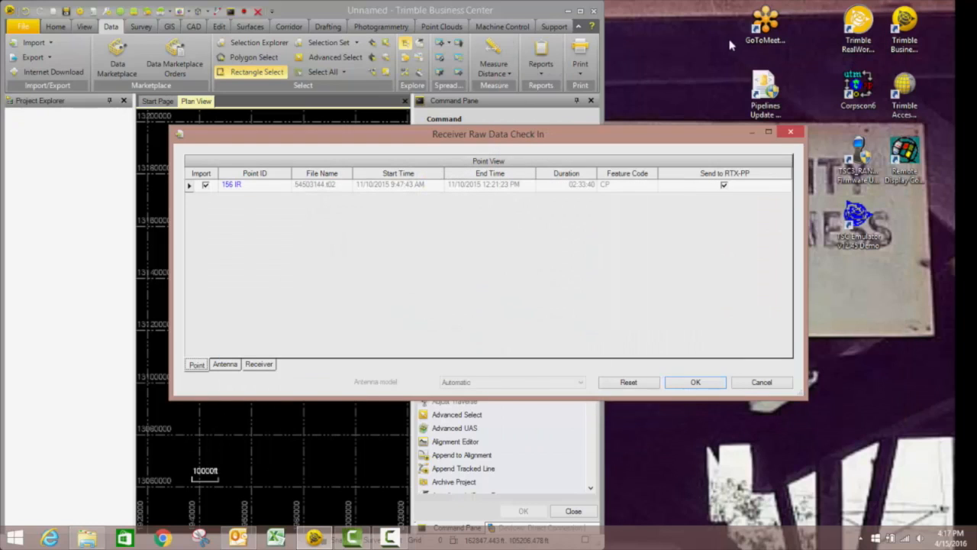
# - Exclude point 156 IR from RTX-PP in the raw data check-in, accept the import, and restore the full-size project window
pyautogui.click(501, 189)
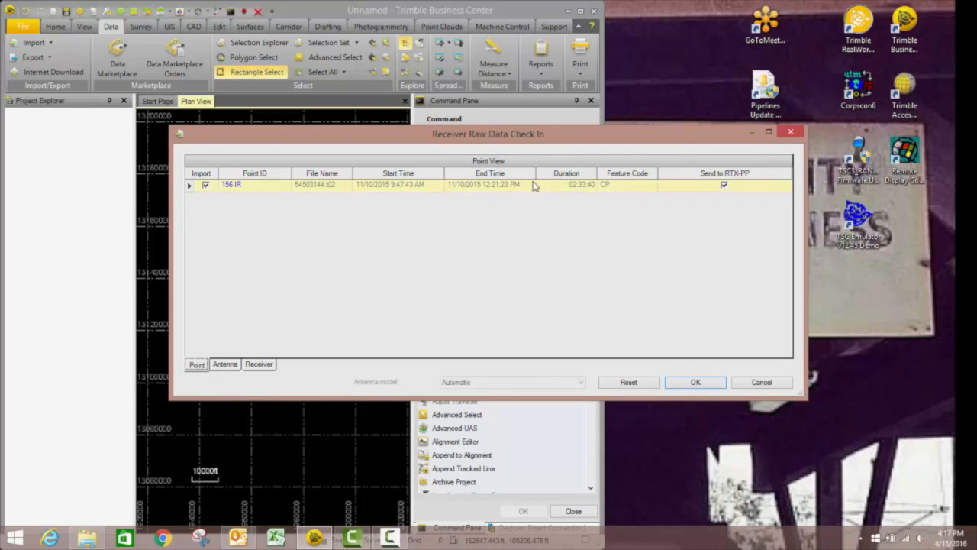
pyautogui.click(724, 186)
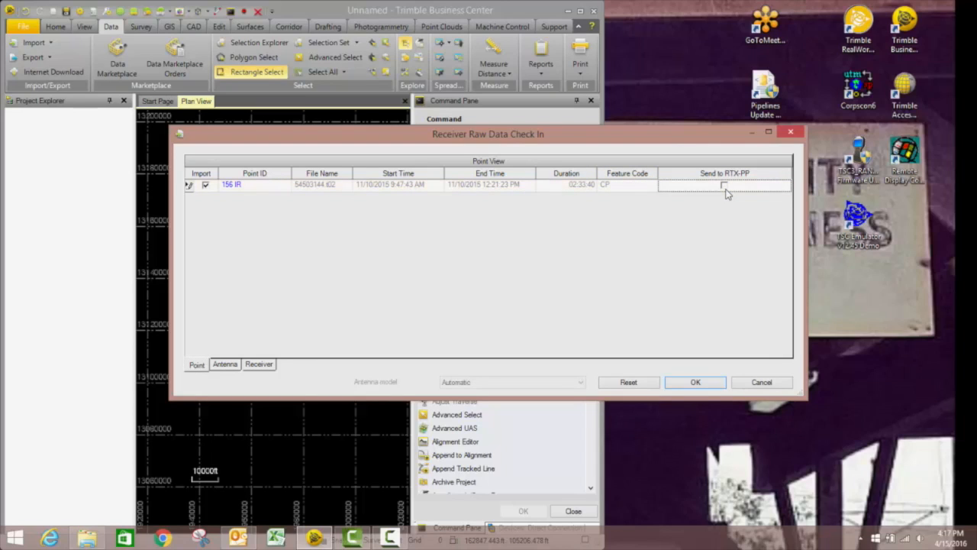
pyautogui.click(706, 384)
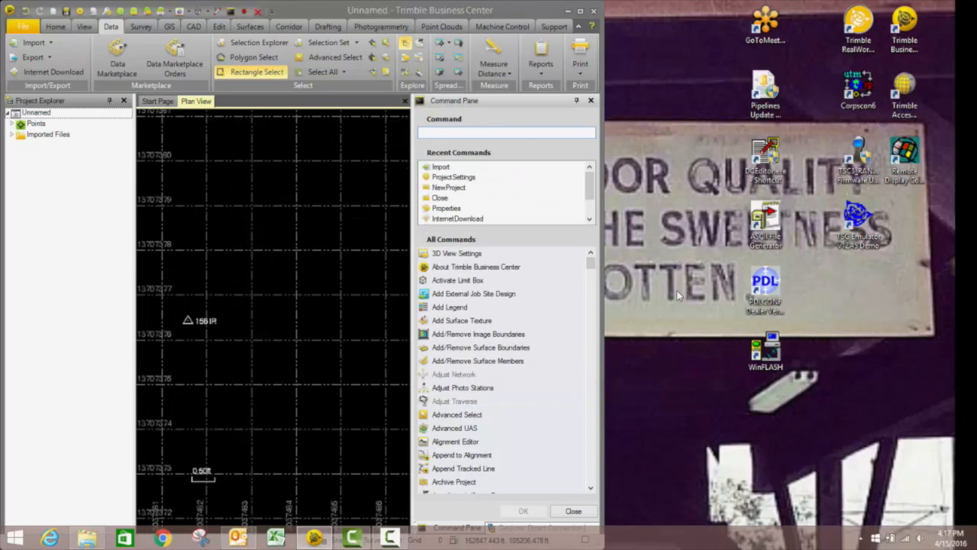
pyautogui.click(580, 10)
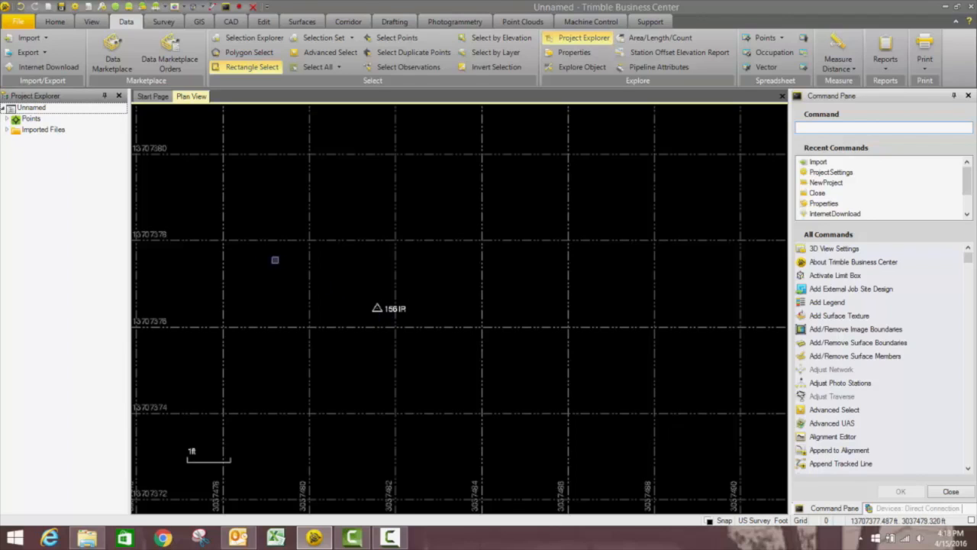
# - Set the latitude, longitude and height of point 156 IR's global coordinate to Unknown Quality and close its properties
pyautogui.click(7, 120)
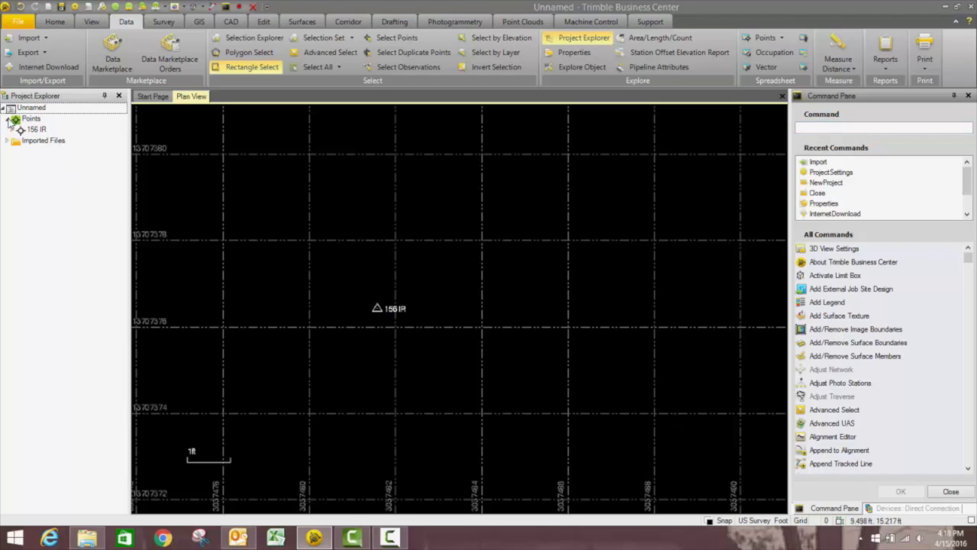
pyautogui.click(12, 130)
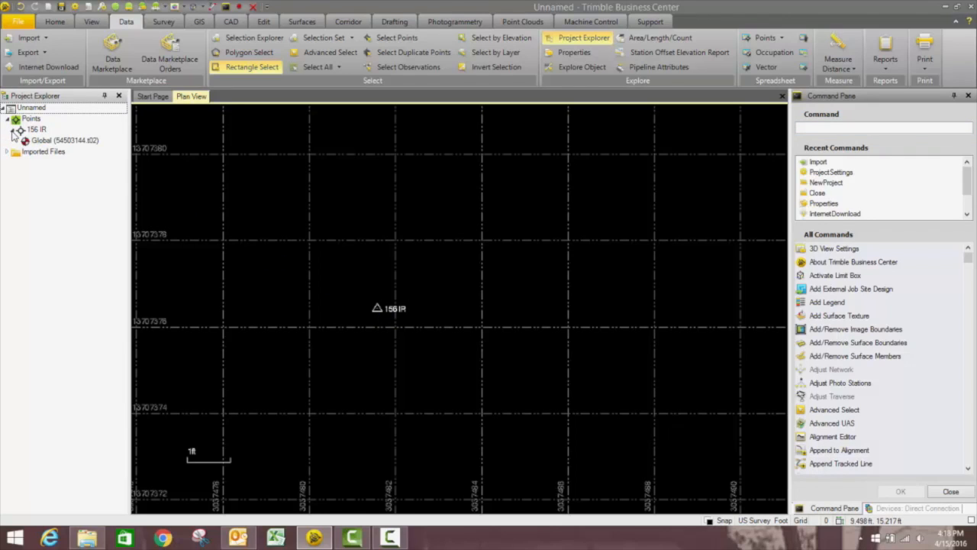
pyautogui.click(43, 142)
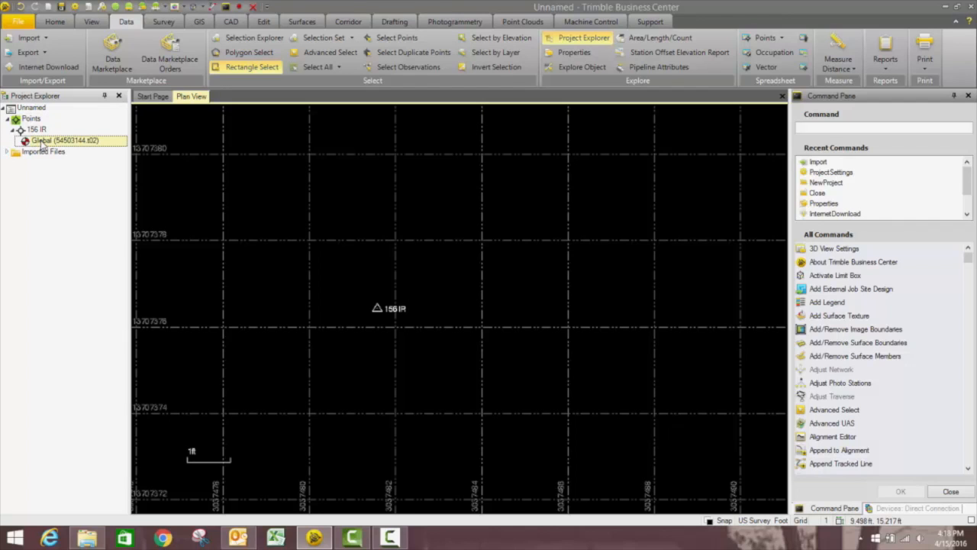
pyautogui.doubleClick(42, 141)
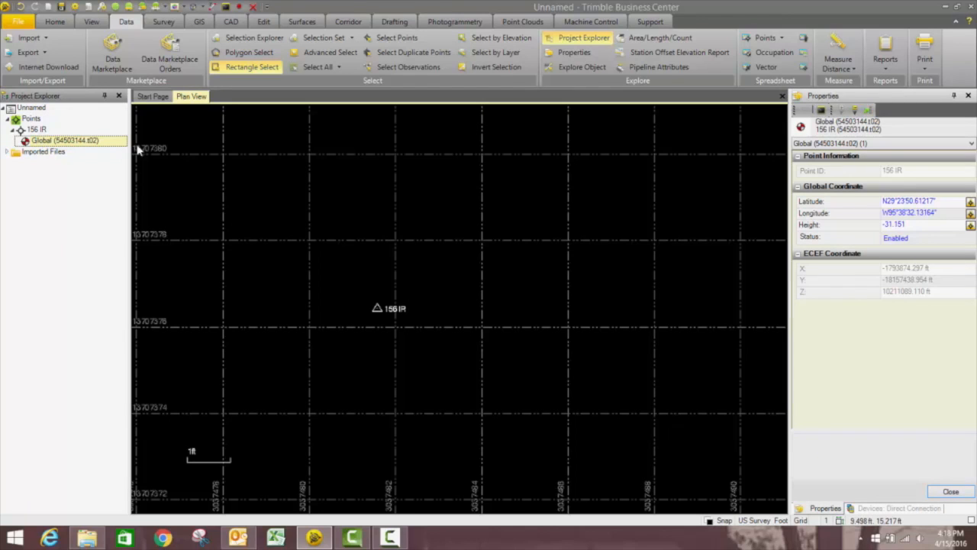
pyautogui.click(970, 202)
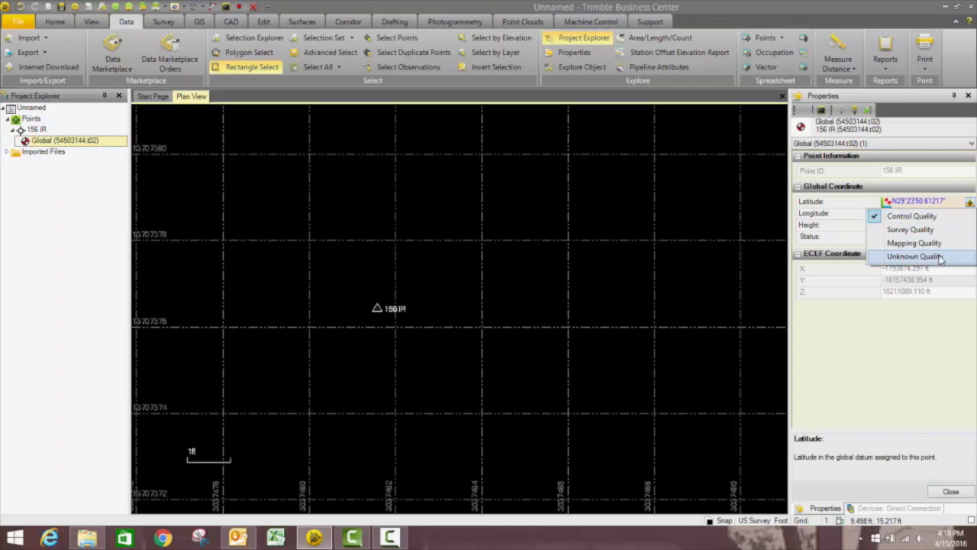
pyautogui.click(941, 257)
pyautogui.click(969, 228)
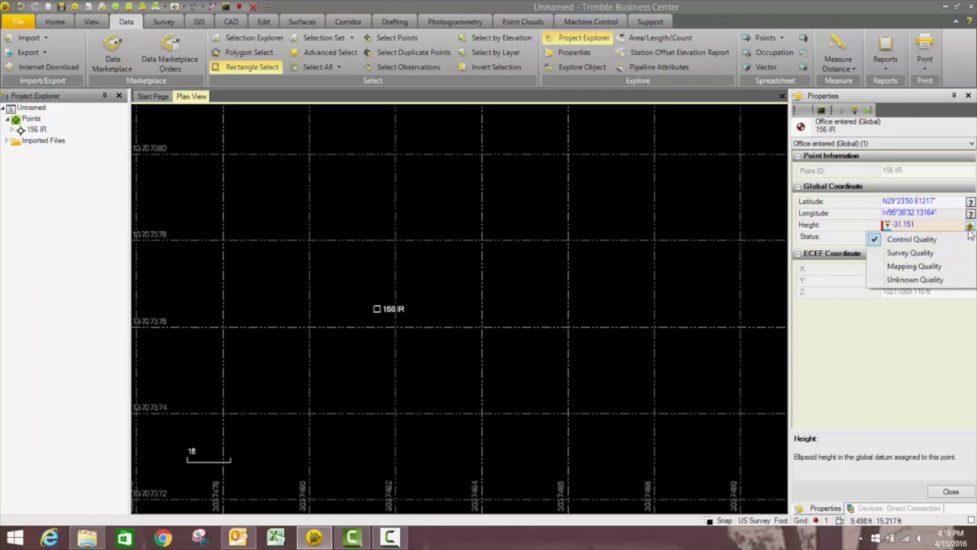
pyautogui.click(944, 279)
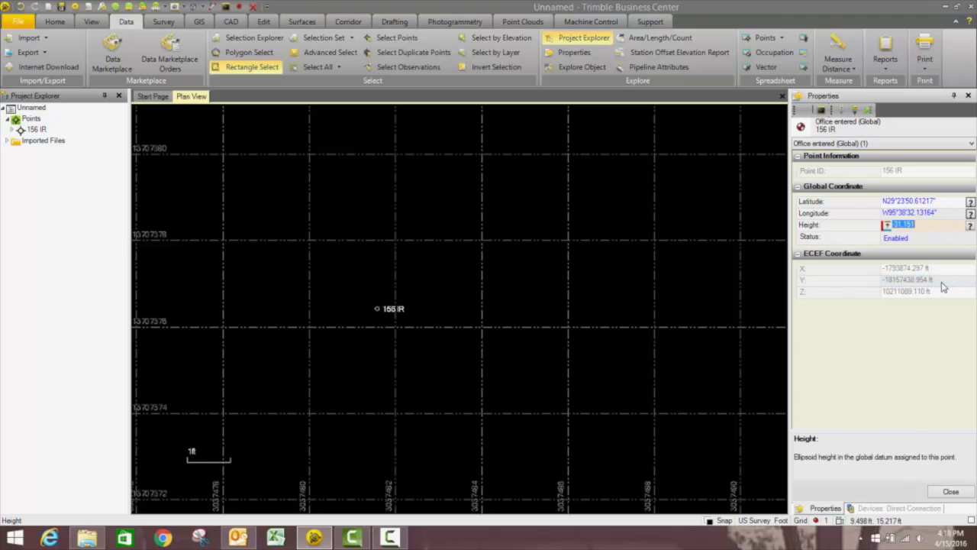
pyautogui.click(817, 523)
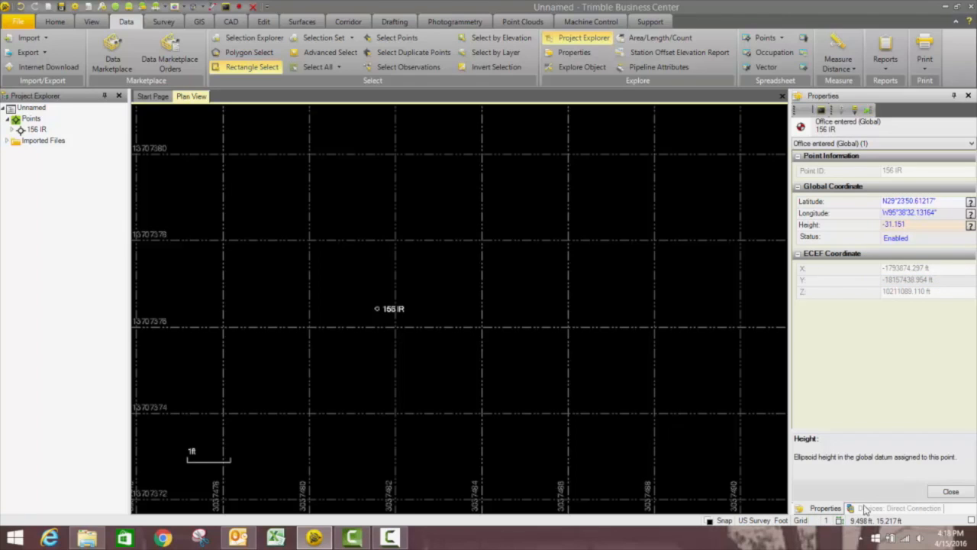
pyautogui.click(949, 493)
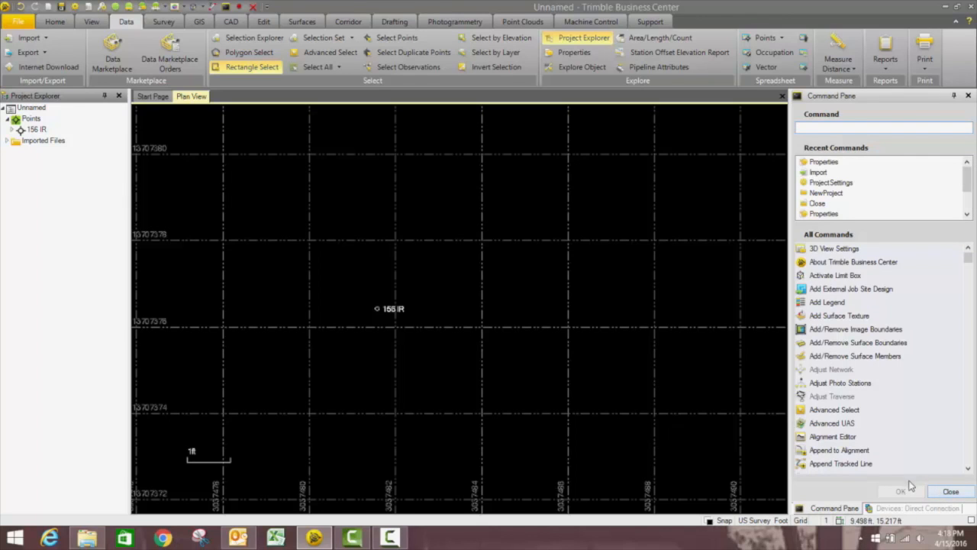
pyautogui.click(966, 493)
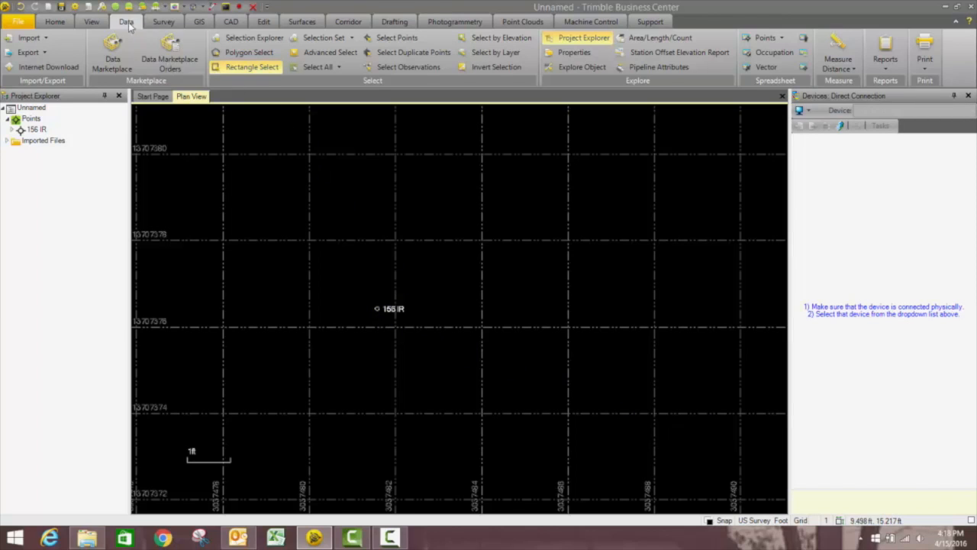
# - Add CORS ANGLETON 6 (ANG6) from the predefined provider list as an Internet Download reference station and save the configuration
pyautogui.click(60, 71)
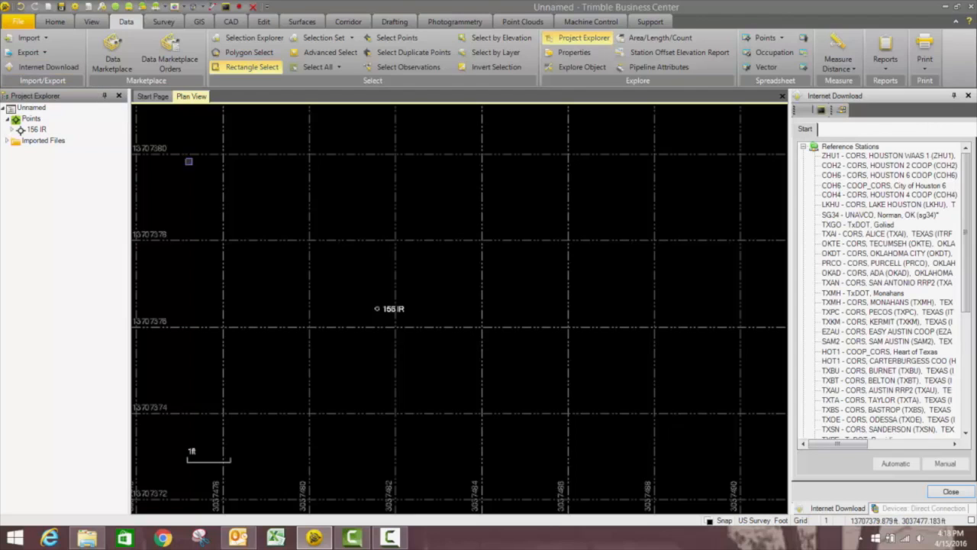
pyautogui.click(843, 111)
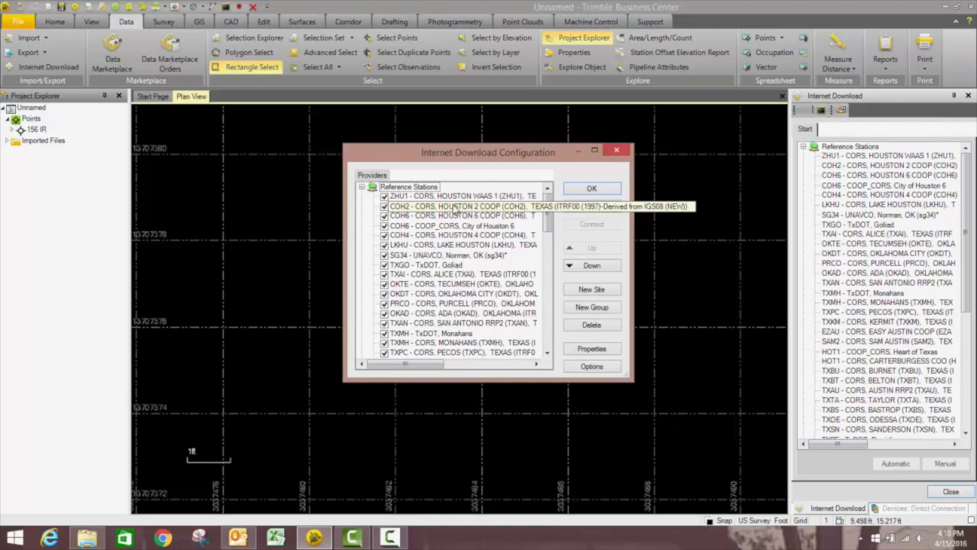
pyautogui.click(586, 290)
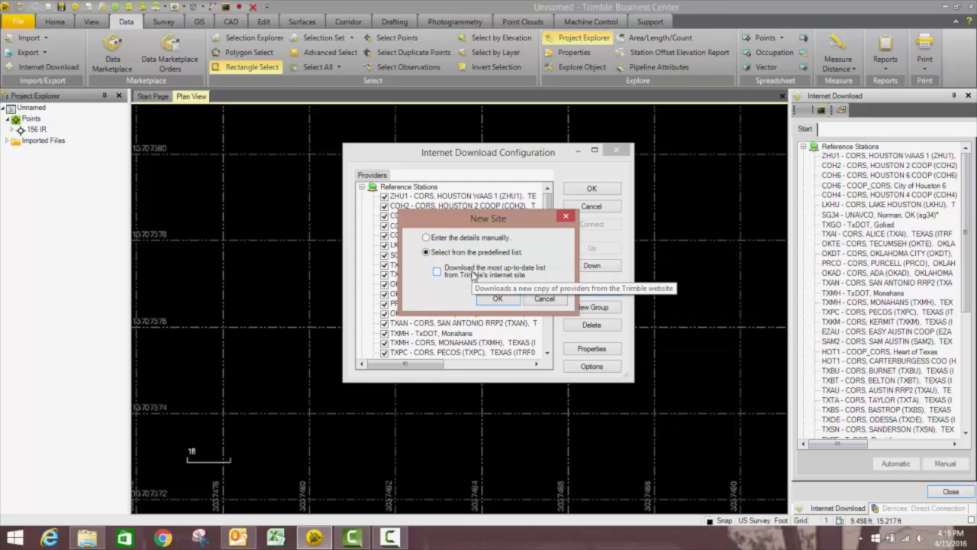
pyautogui.click(437, 273)
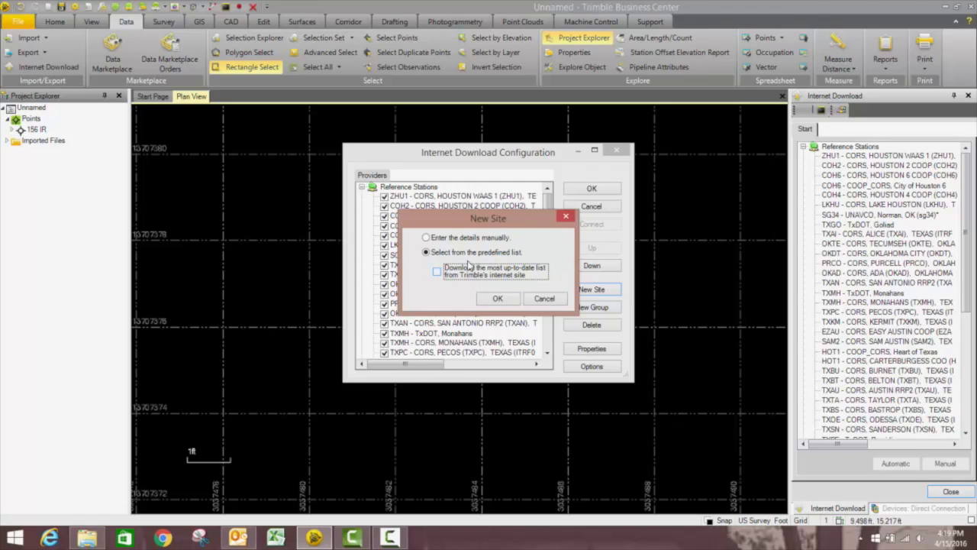
pyautogui.click(497, 299)
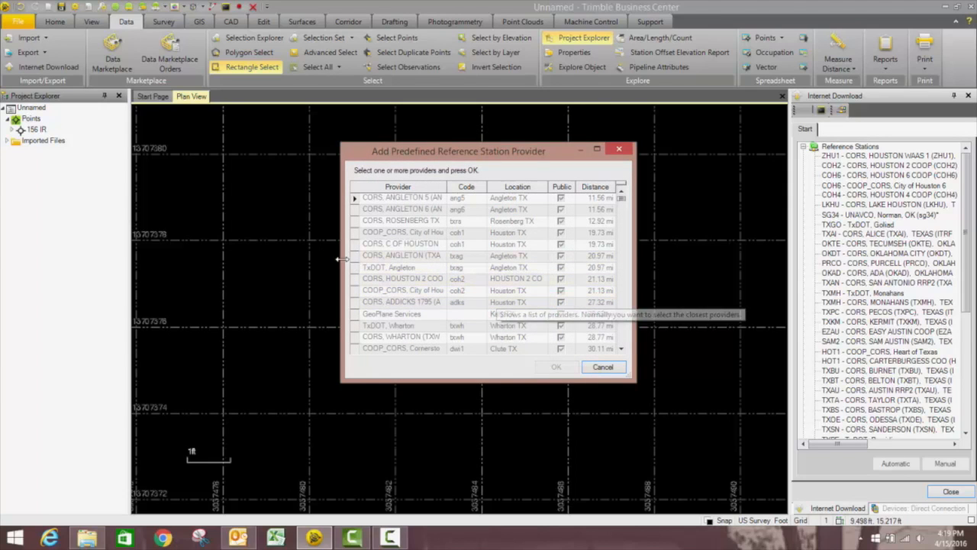
pyautogui.moveTo(341, 244); pyautogui.dragTo(6, 246)
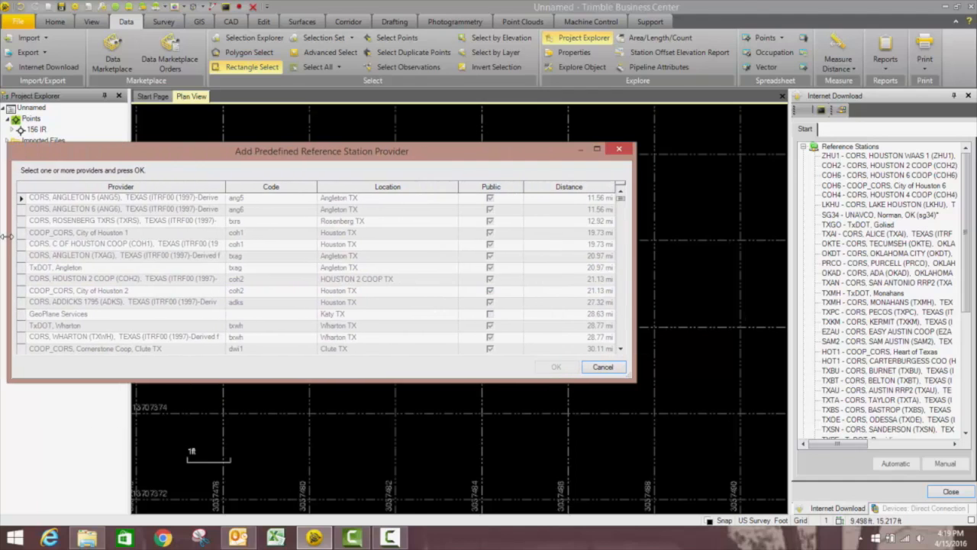
pyautogui.moveTo(632, 281); pyautogui.dragTo(970, 308)
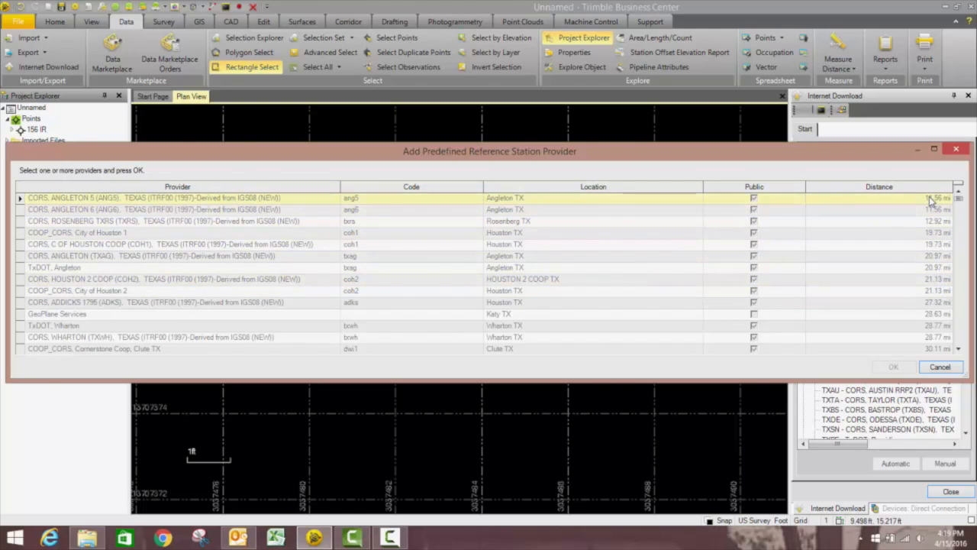
pyautogui.click(278, 217)
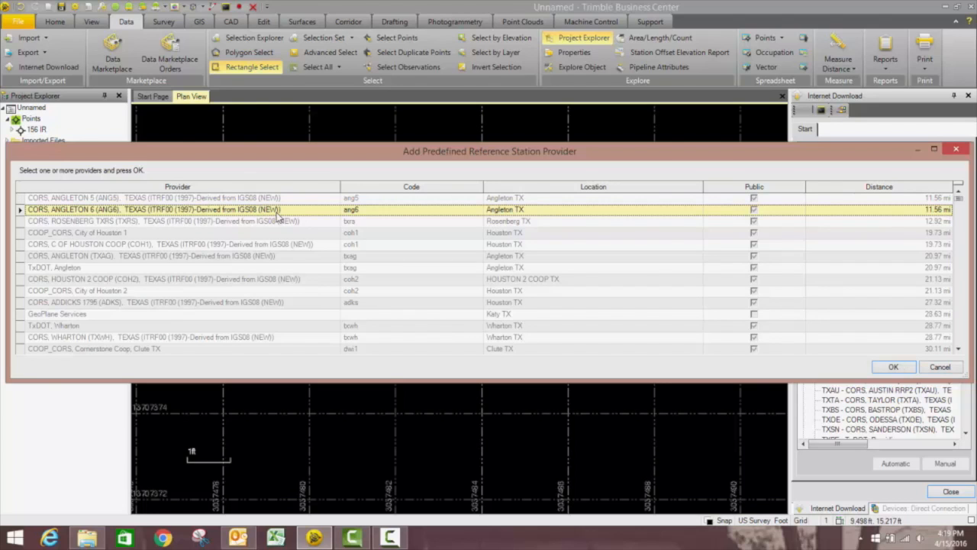
pyautogui.click(889, 368)
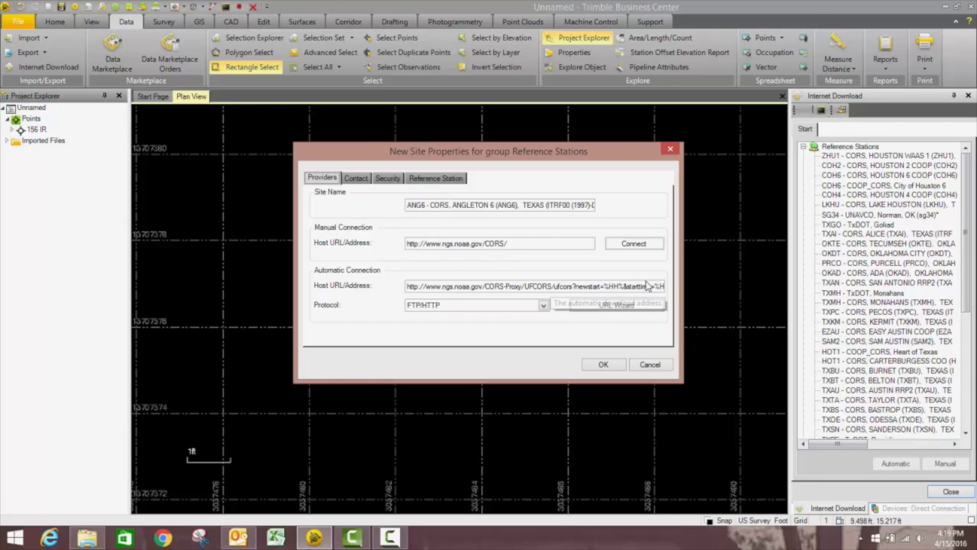
pyautogui.click(604, 365)
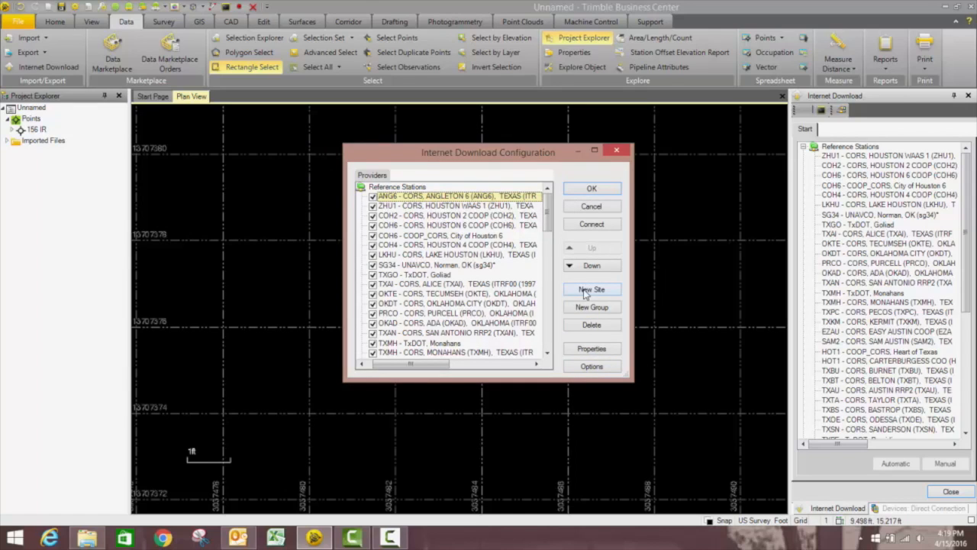
pyautogui.click(582, 191)
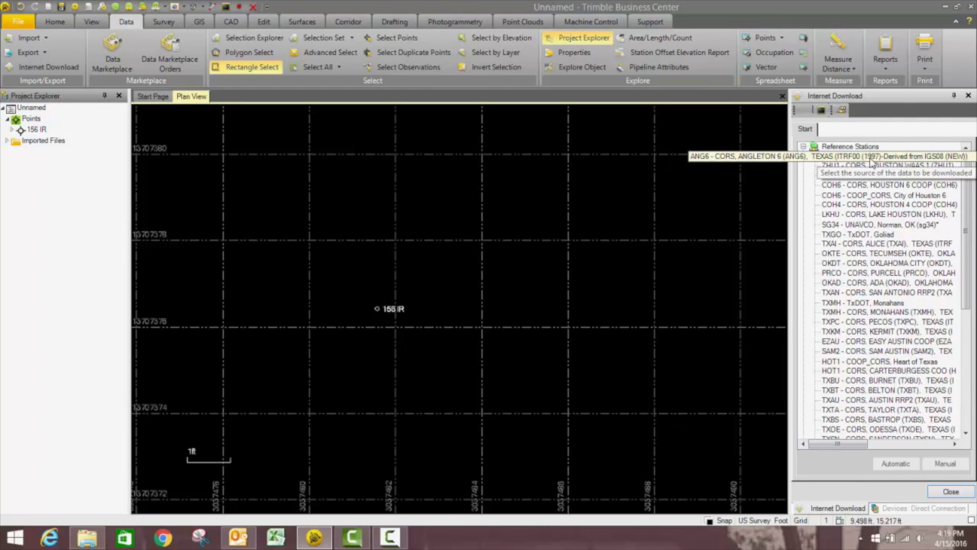
# - Add CORS ROSENBERG TXRS (TXRS) from the predefined provider list as another new site in the Reference Stations group
pyautogui.click(841, 109)
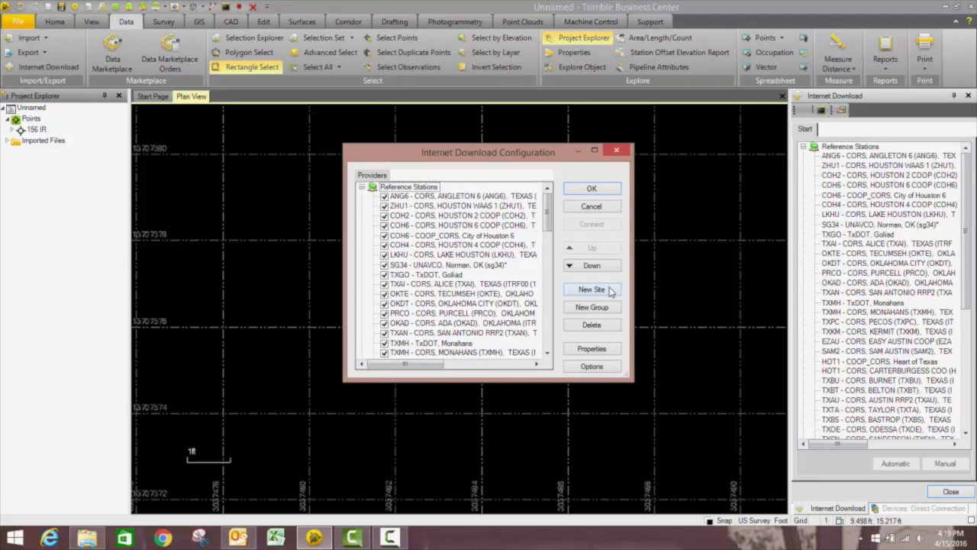
pyautogui.click(592, 289)
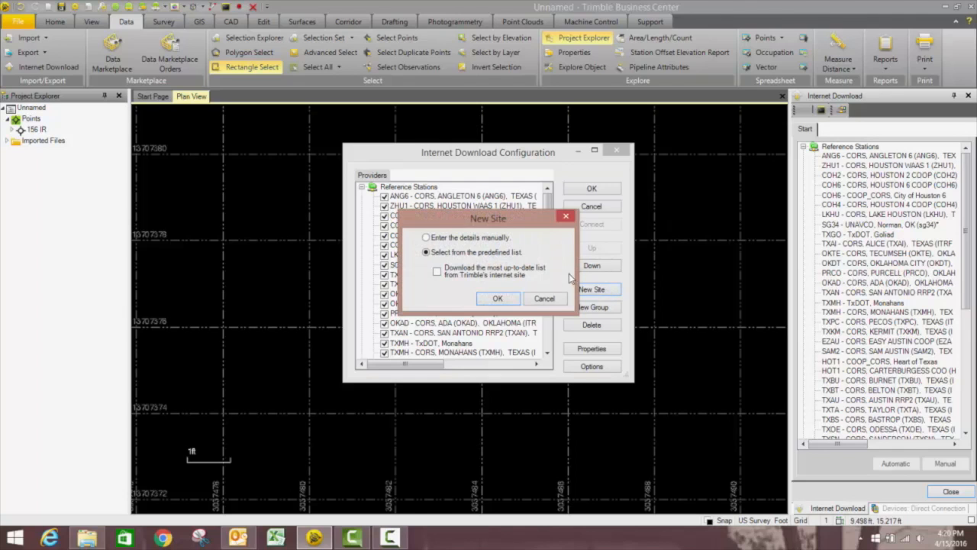
pyautogui.click(497, 299)
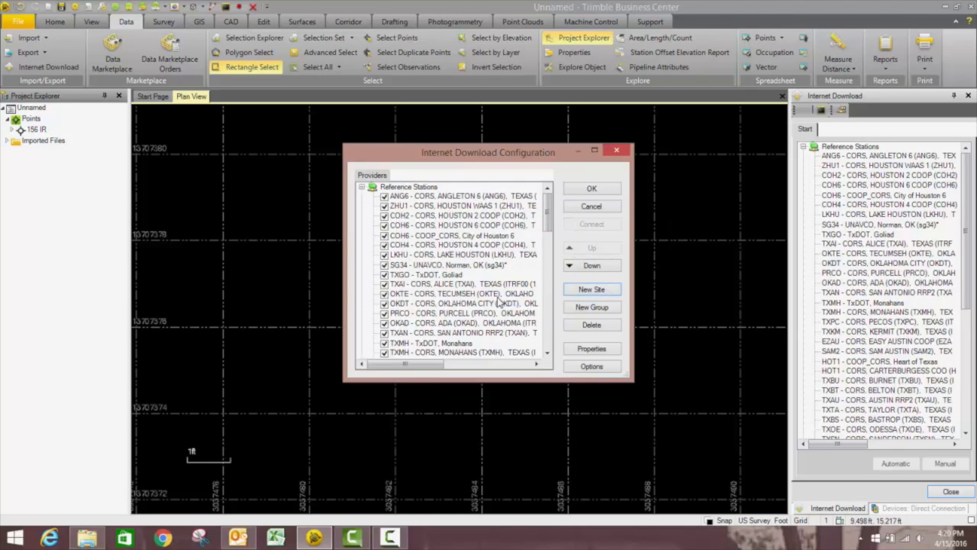
pyautogui.moveTo(339, 255); pyautogui.dragTo(11, 254)
pyautogui.moveTo(634, 252); pyautogui.dragTo(974, 249)
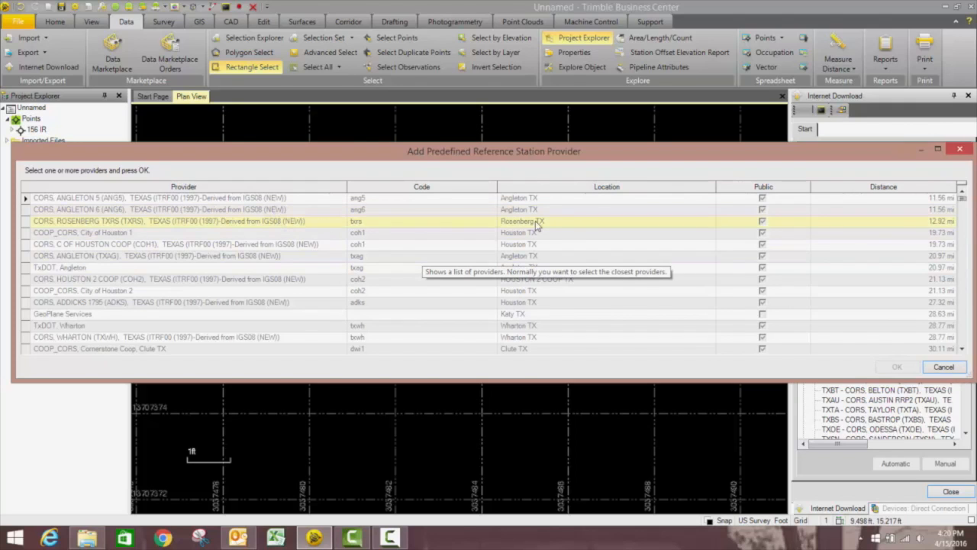
pyautogui.click(297, 222)
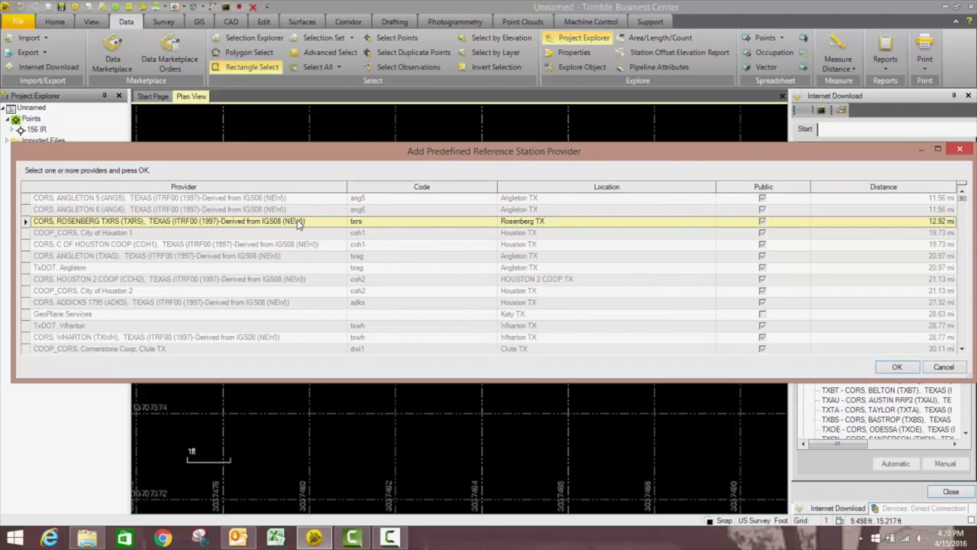
pyautogui.click(898, 366)
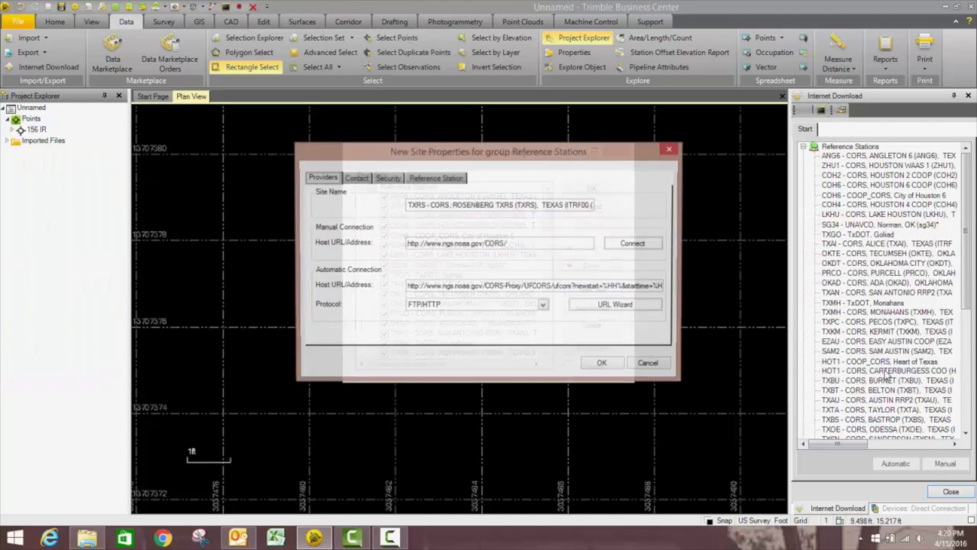
pyautogui.click(603, 365)
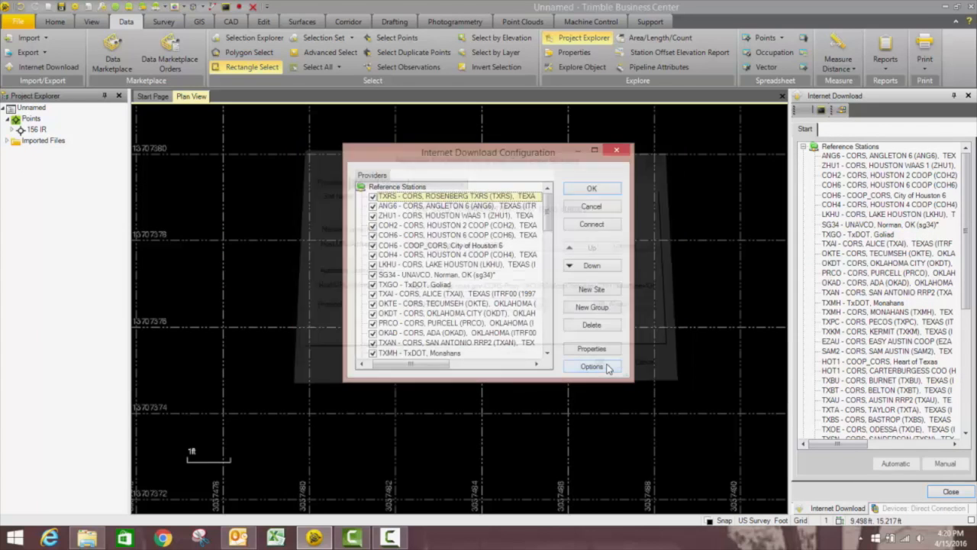
# - Add the predefined provider CORS C OF HOUSTON COOP (COH1), save the download configuration, and close Internet Download
pyautogui.click(591, 290)
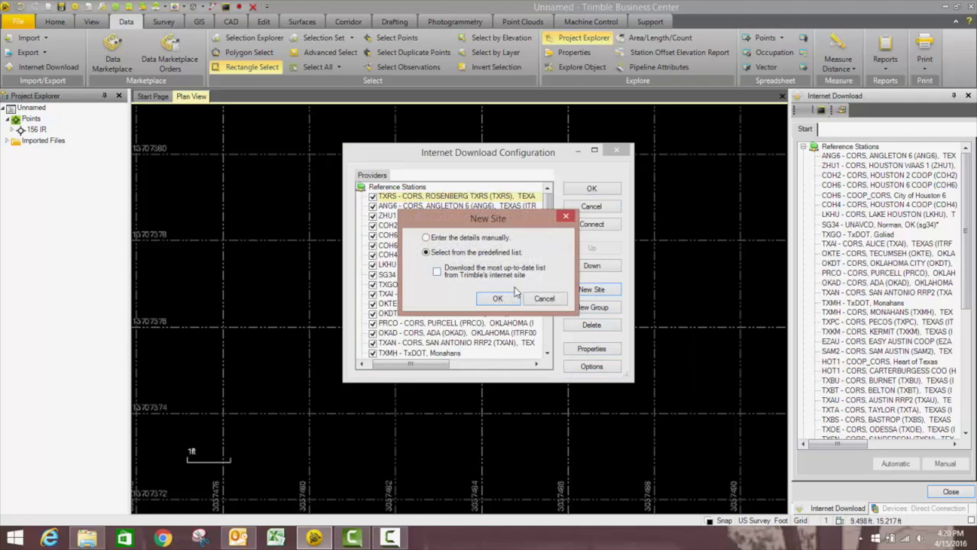
pyautogui.click(507, 300)
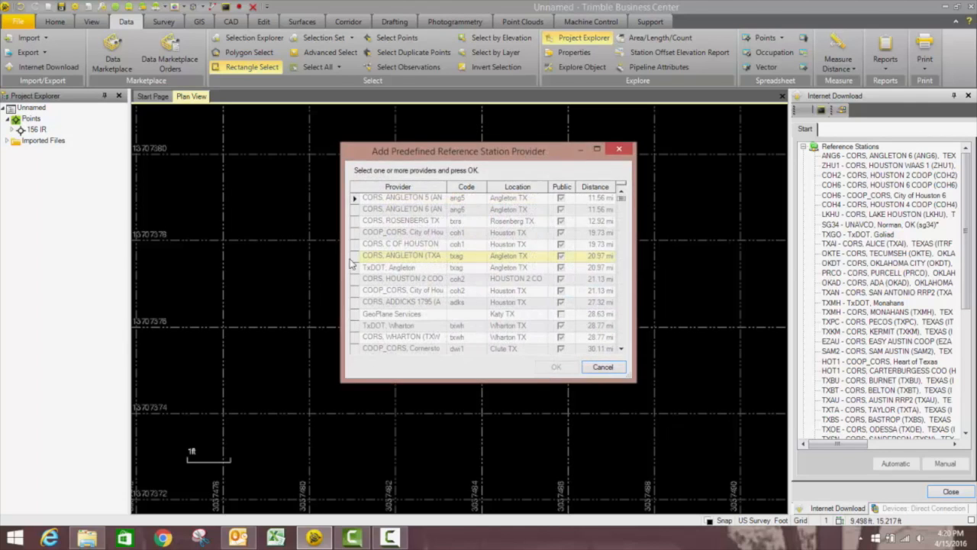
pyautogui.moveTo(341, 260); pyautogui.dragTo(11, 260)
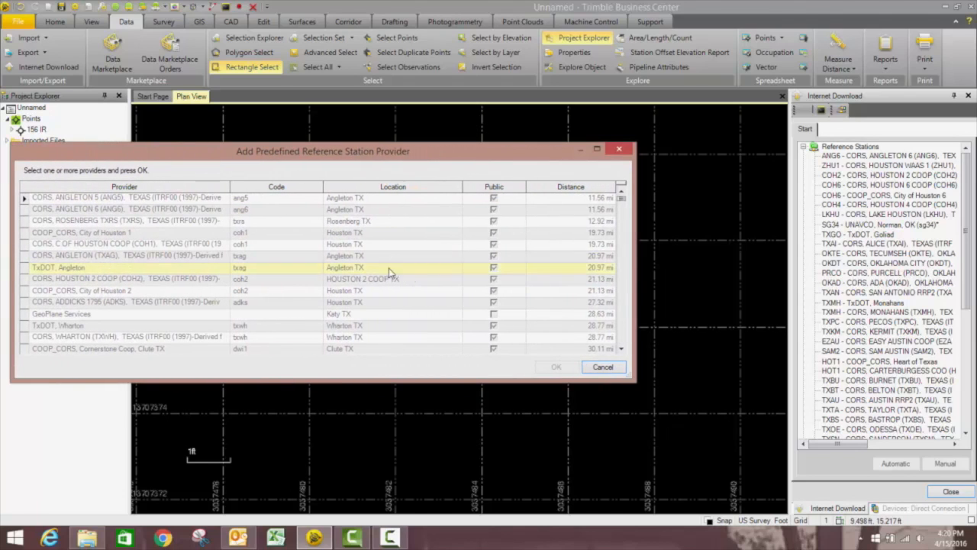
pyautogui.moveTo(634, 272); pyautogui.dragTo(974, 279)
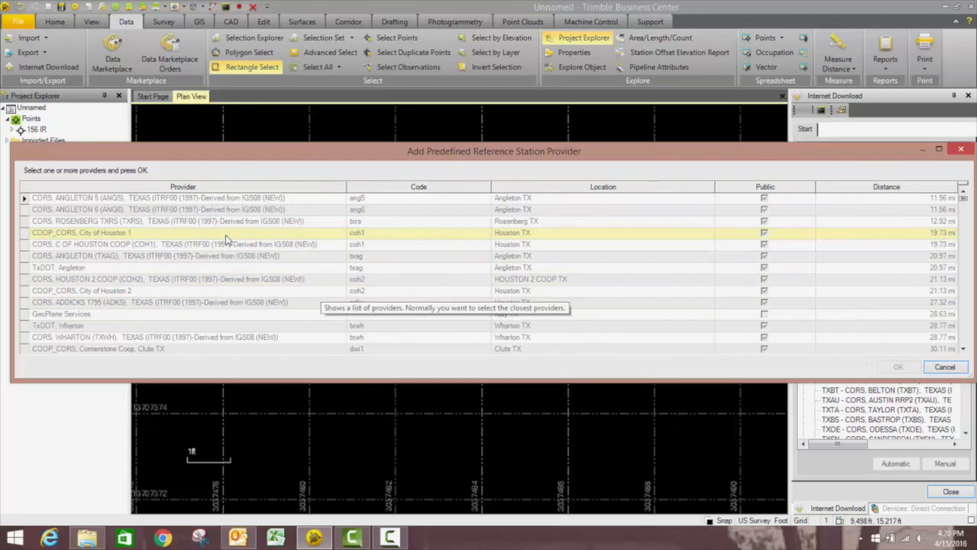
pyautogui.click(251, 245)
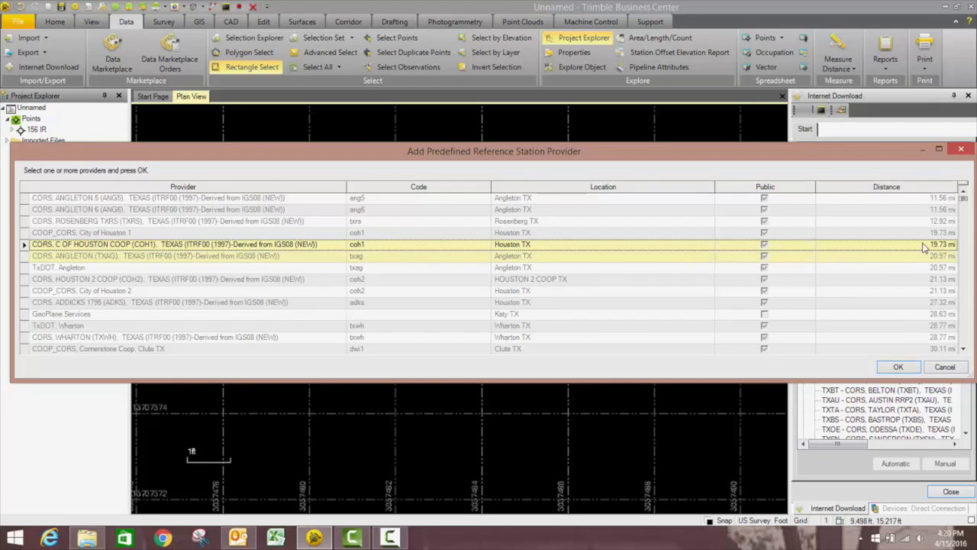
pyautogui.click(899, 367)
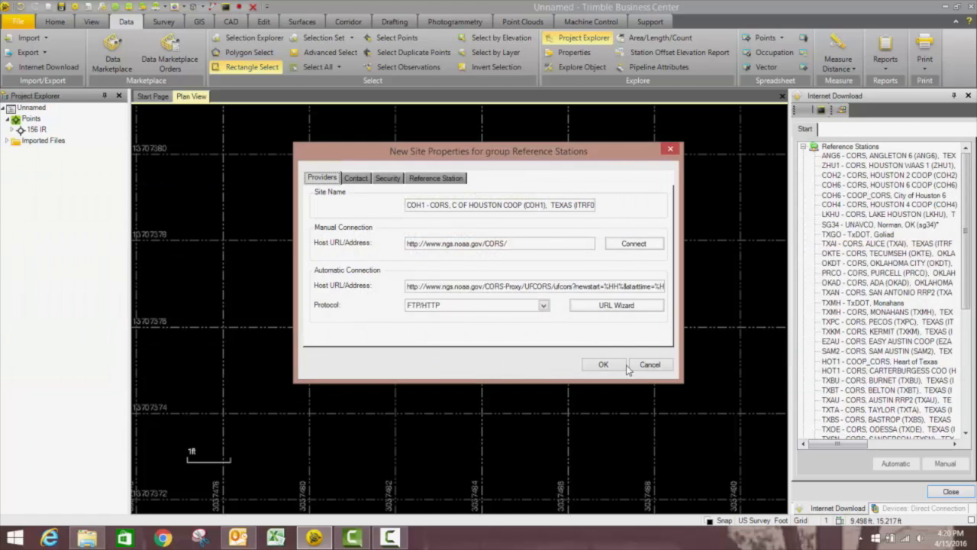
pyautogui.click(602, 366)
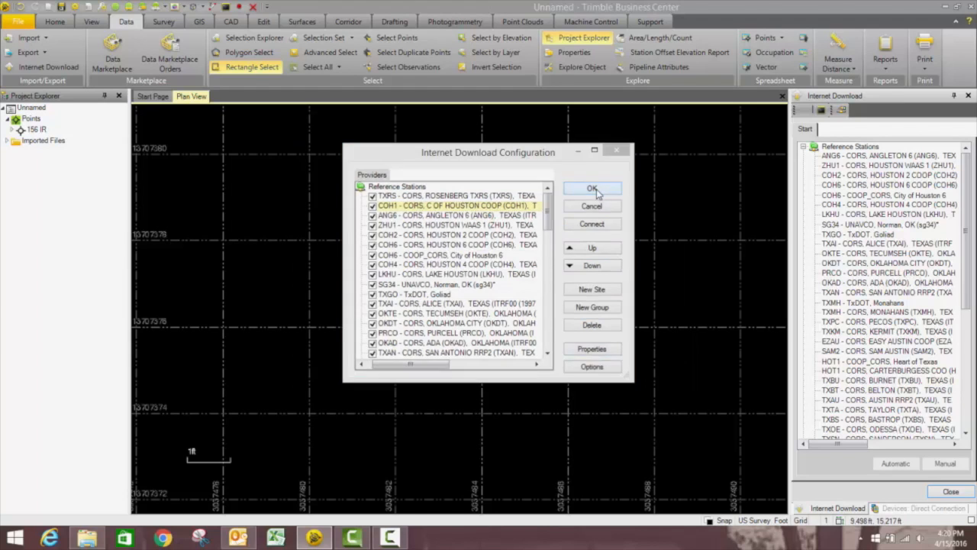
pyautogui.click(593, 190)
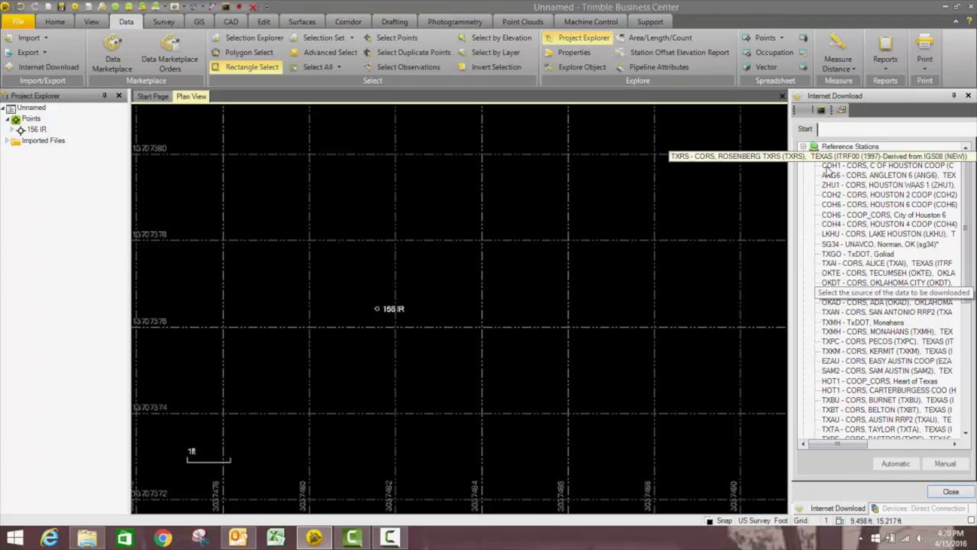
pyautogui.click(939, 493)
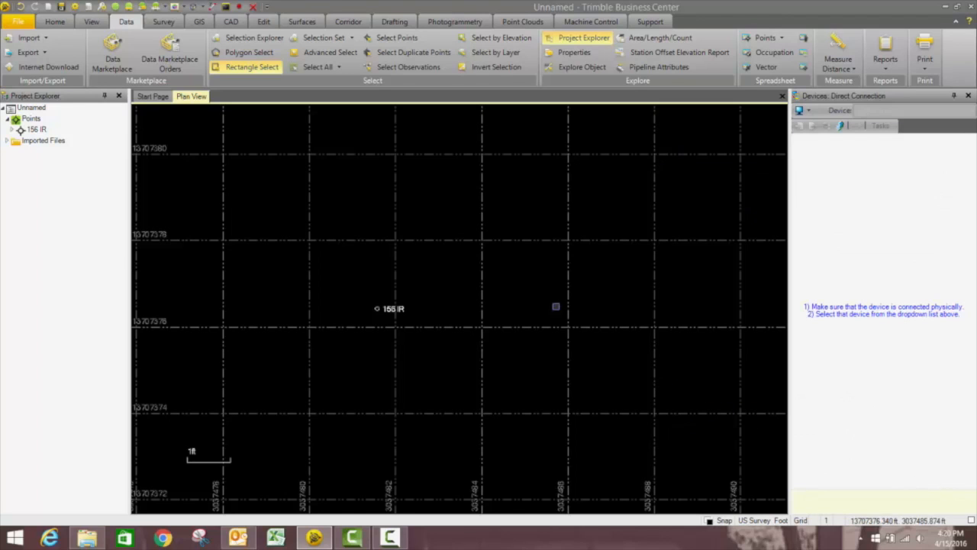
# - Reopen Internet Download and automatically download the TXRS Rosenberg station data for the project time span
pyautogui.click(66, 68)
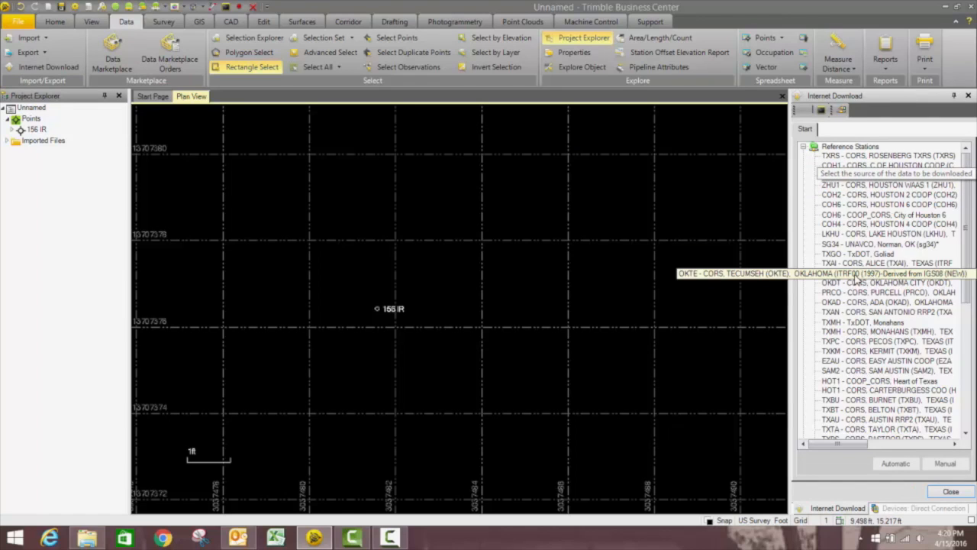
pyautogui.click(870, 156)
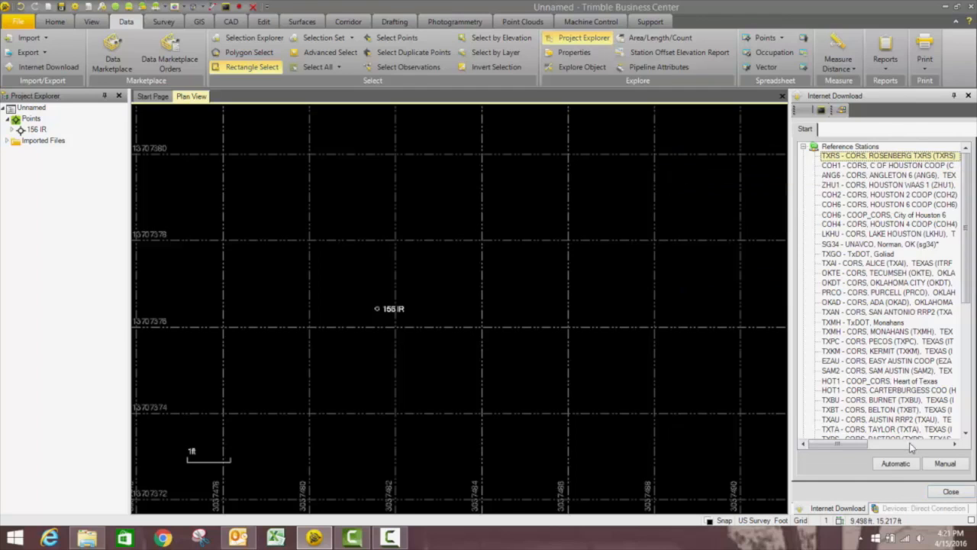
pyautogui.click(896, 463)
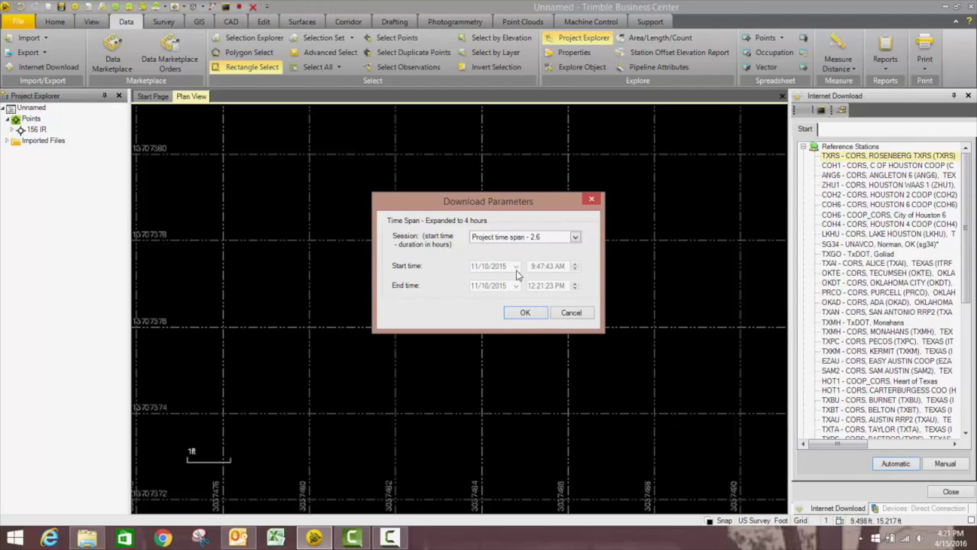
pyautogui.click(525, 312)
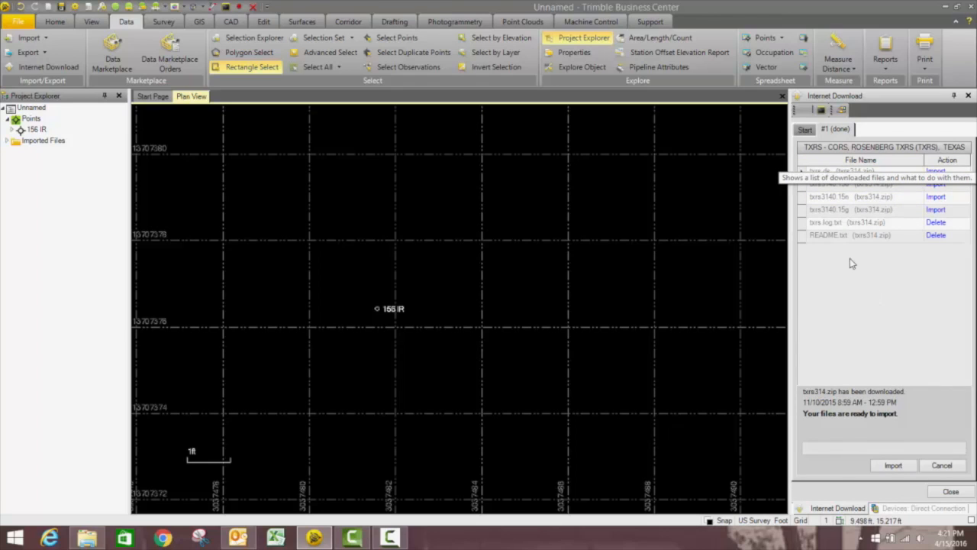
# - Import the downloaded TXRS files, excluding point TXRS from RTX-PP in the raw data check-in
pyautogui.click(895, 466)
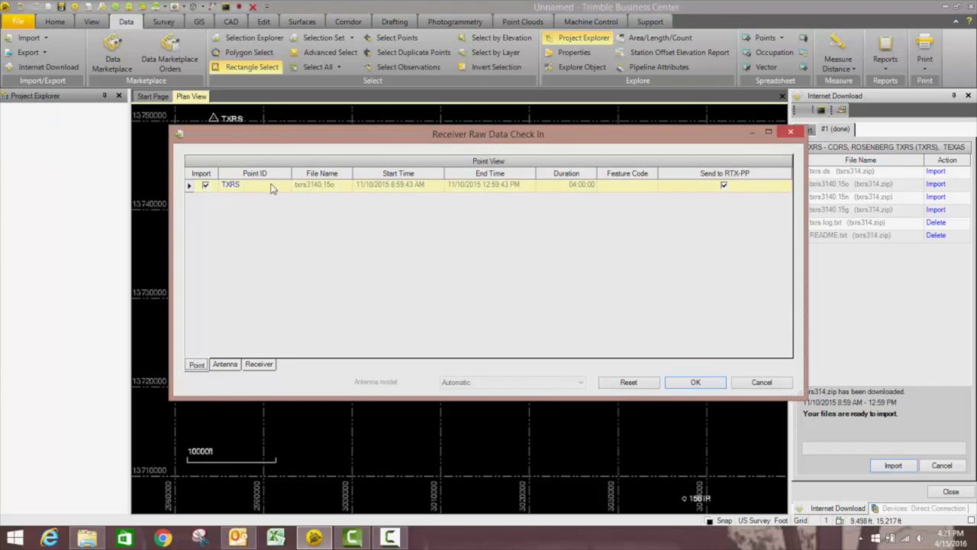
pyautogui.click(725, 186)
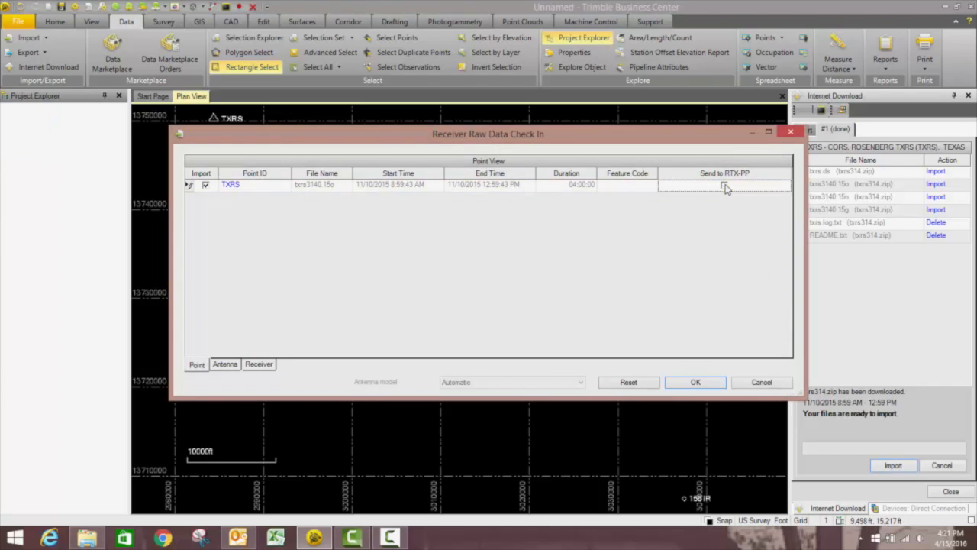
pyautogui.click(679, 382)
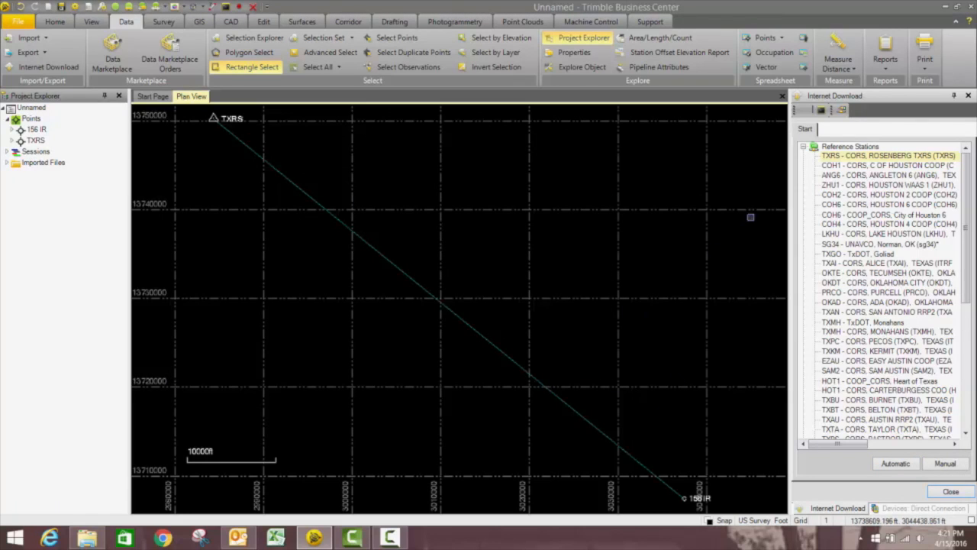
# - Automatically download the COH1 C of Houston Coop station data for the project time span
pyautogui.click(852, 167)
pyautogui.click(889, 465)
pyautogui.click(537, 315)
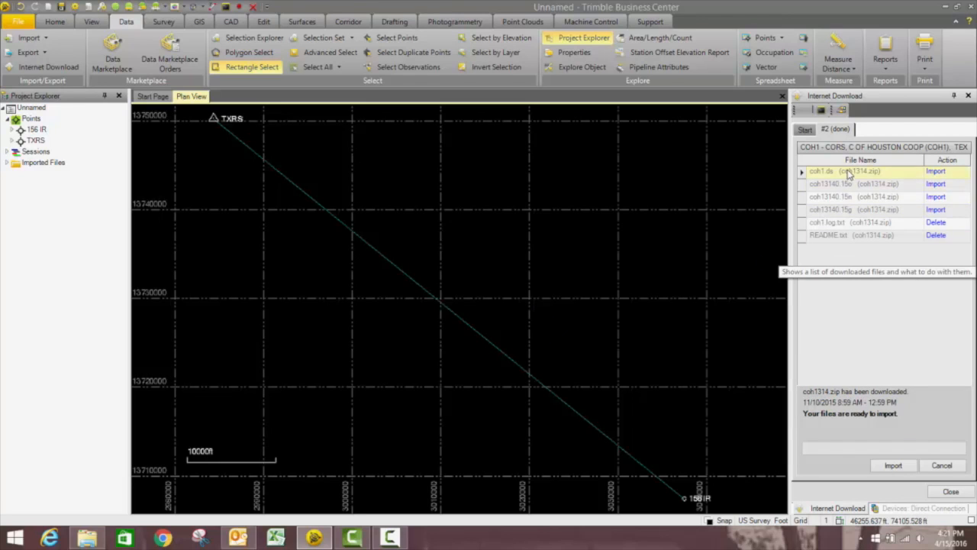
# - Import the downloaded COH1 files, excluding point COH1 from RTX-PP in the raw data check-in
pyautogui.click(893, 465)
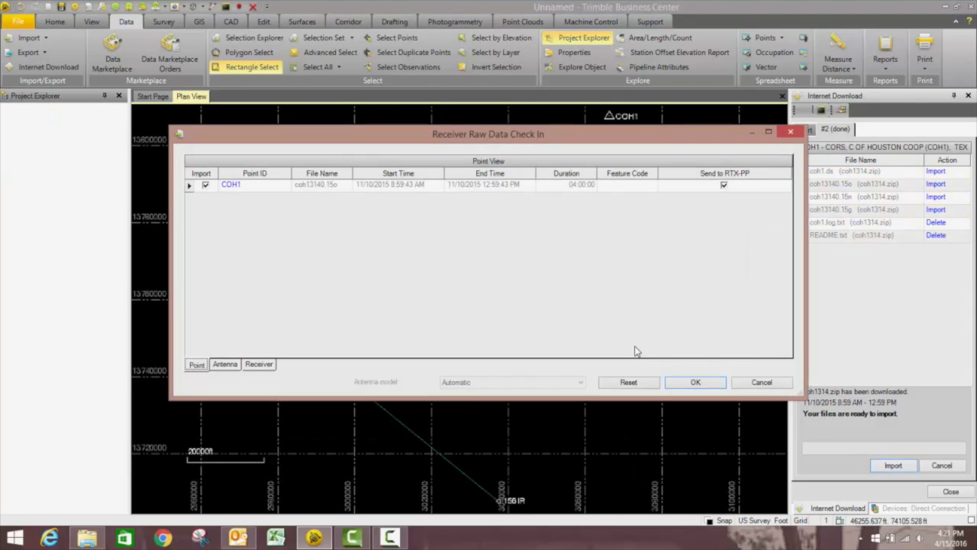
pyautogui.click(724, 185)
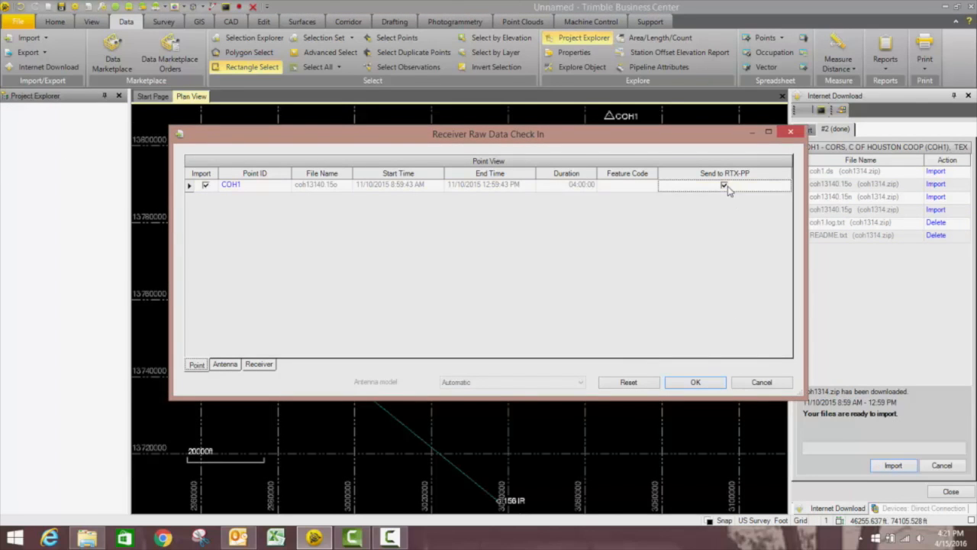
pyautogui.click(670, 385)
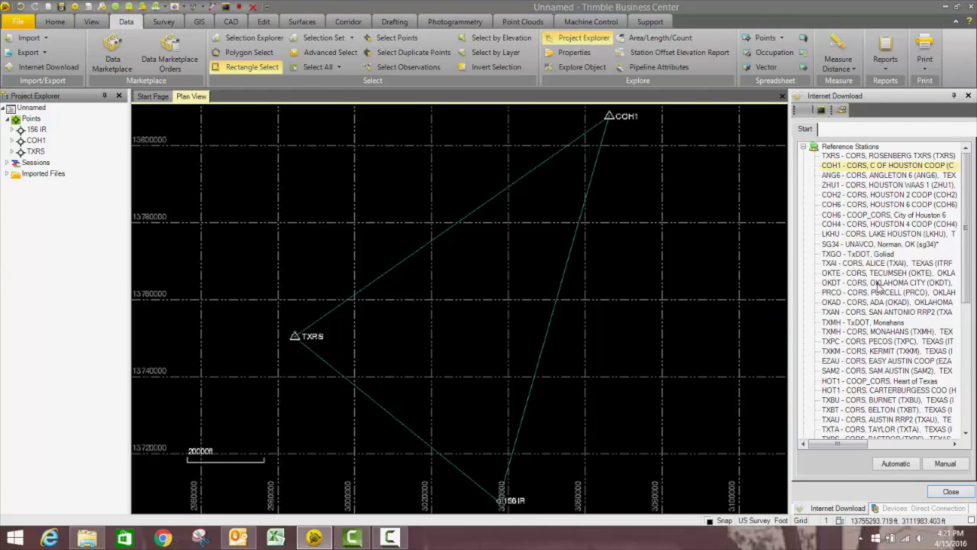
# - Automatically download the ANG6 Angleton 6 station data for the project time span
pyautogui.click(888, 176)
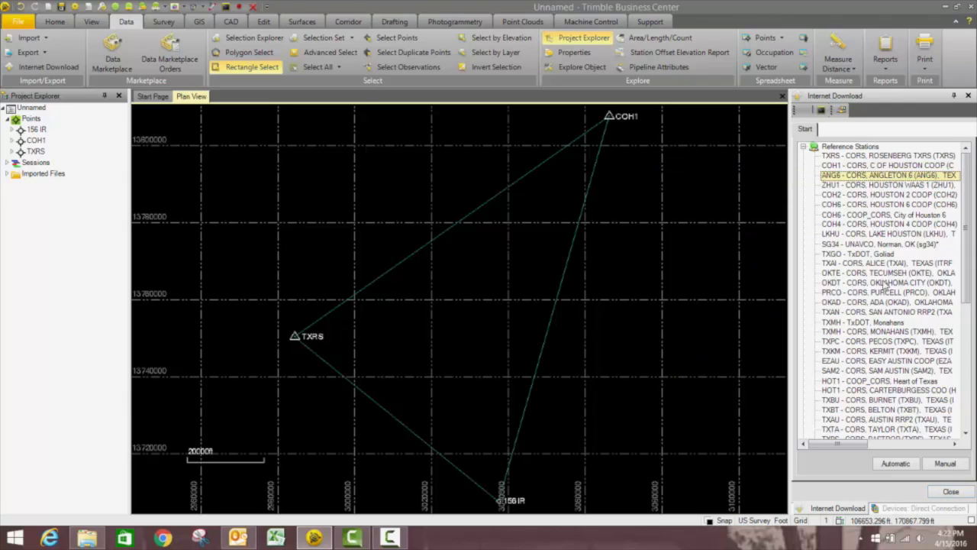
pyautogui.click(895, 464)
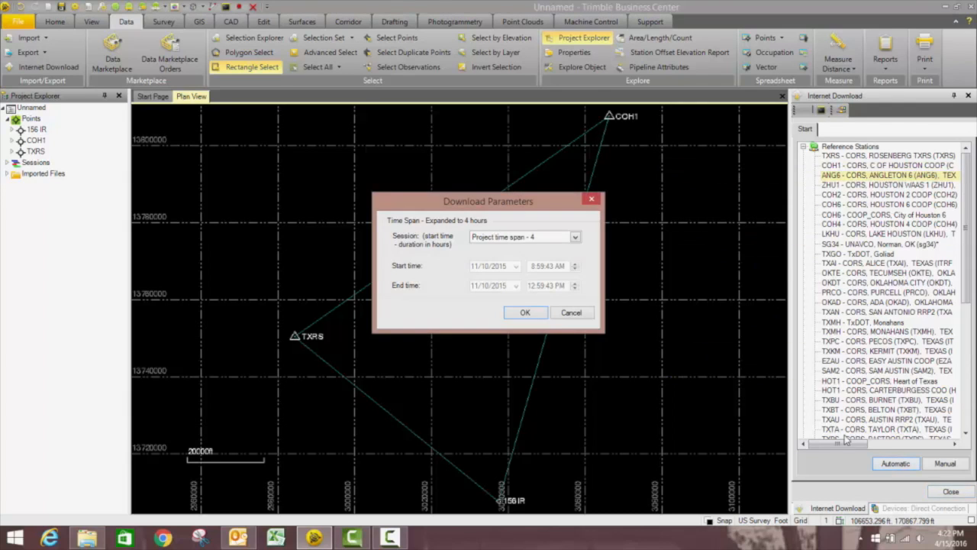
pyautogui.click(524, 313)
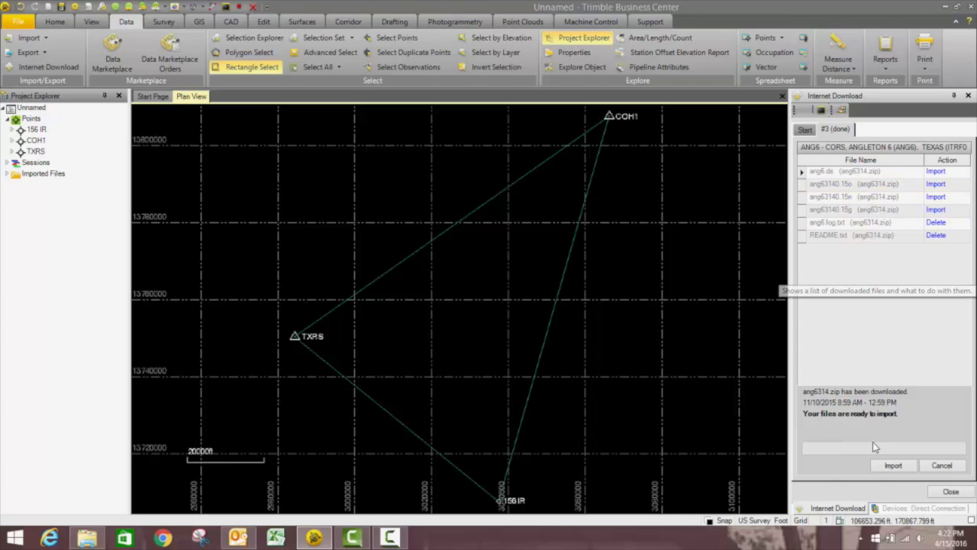
# - Import the downloaded ANG6 files with point ANG6 excluded from RTX-PP, and close Internet Download
pyautogui.click(890, 466)
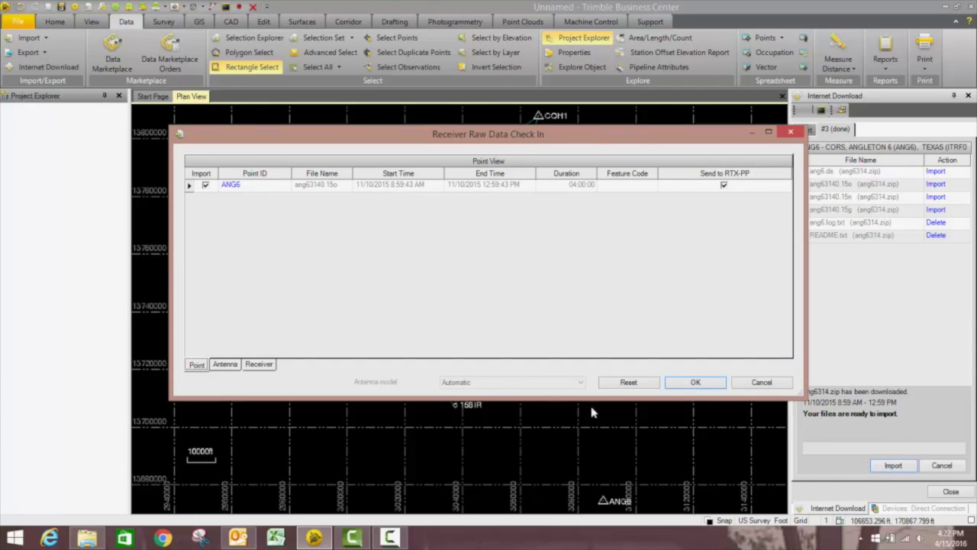
pyautogui.click(722, 186)
pyautogui.click(694, 384)
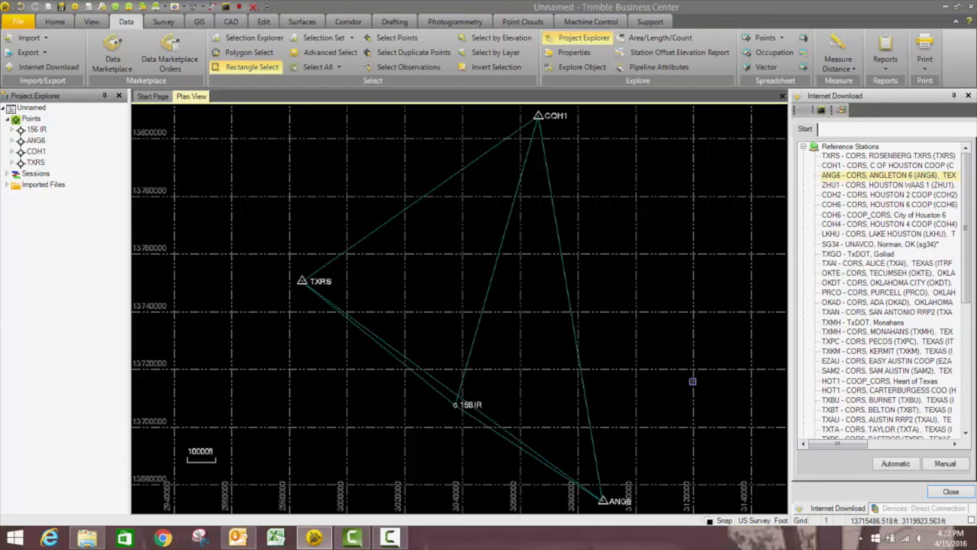
pyautogui.click(947, 493)
pyautogui.click(954, 95)
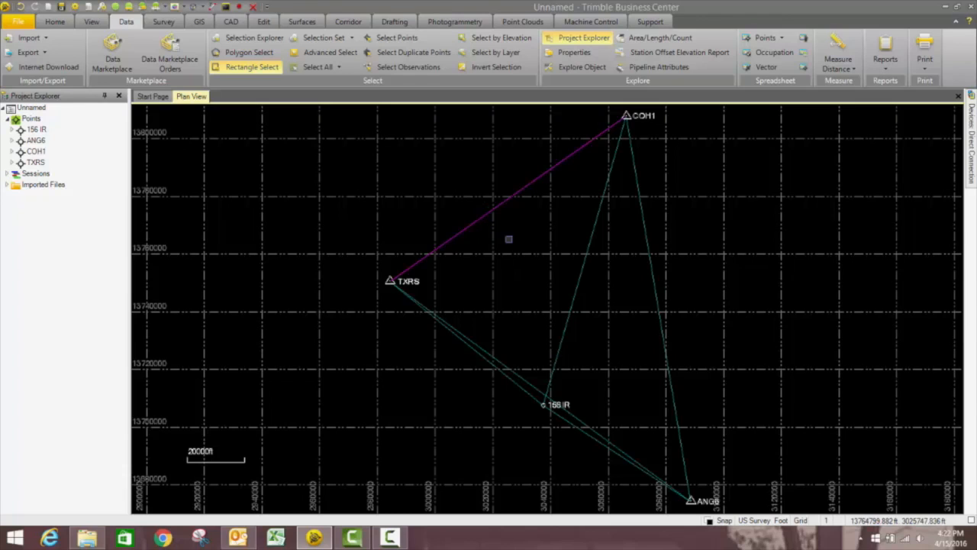
# - Disable the three baselines between the CORS stations: TXRS–COH1, COH1–ANG6 and TXRS–ANG6
pyautogui.rightClick(508, 239)
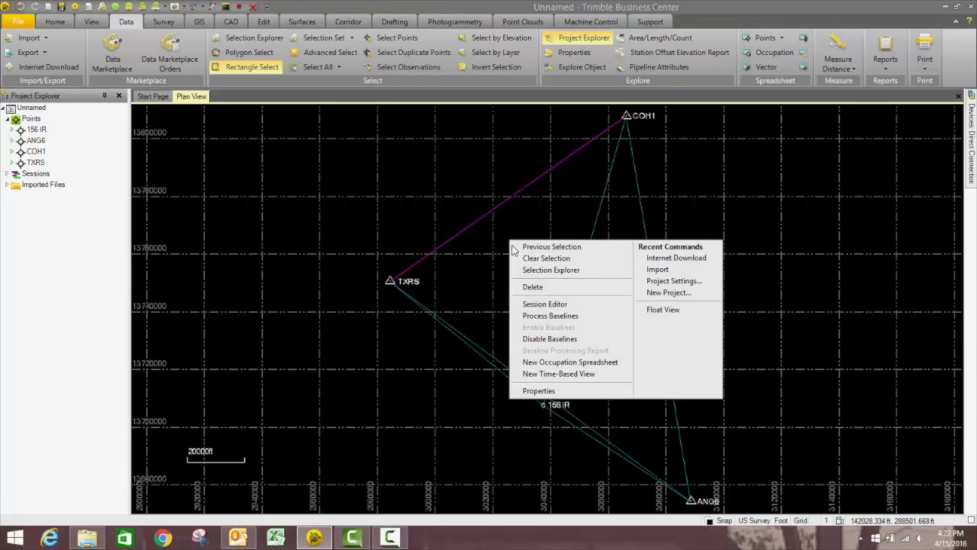
pyautogui.click(532, 338)
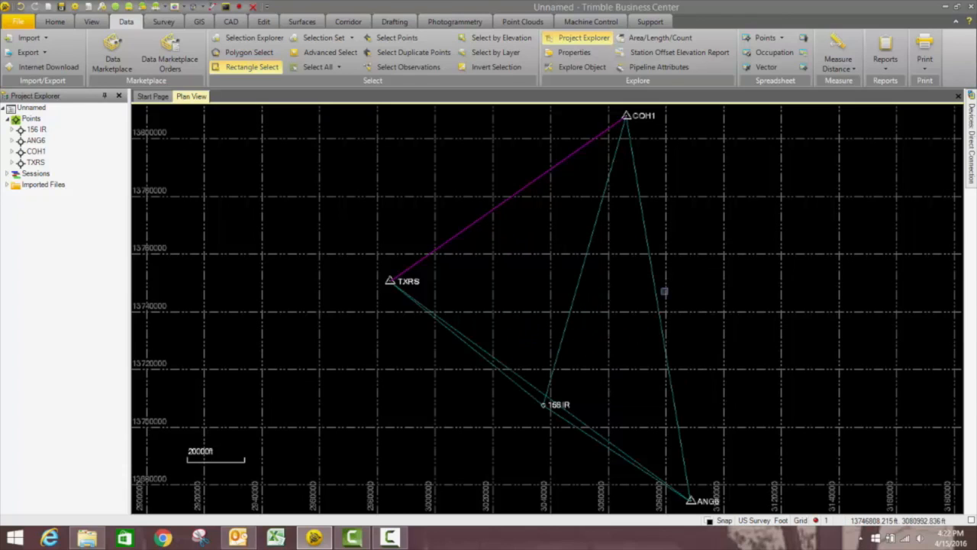
pyautogui.click(655, 282)
pyautogui.rightClick(671, 281)
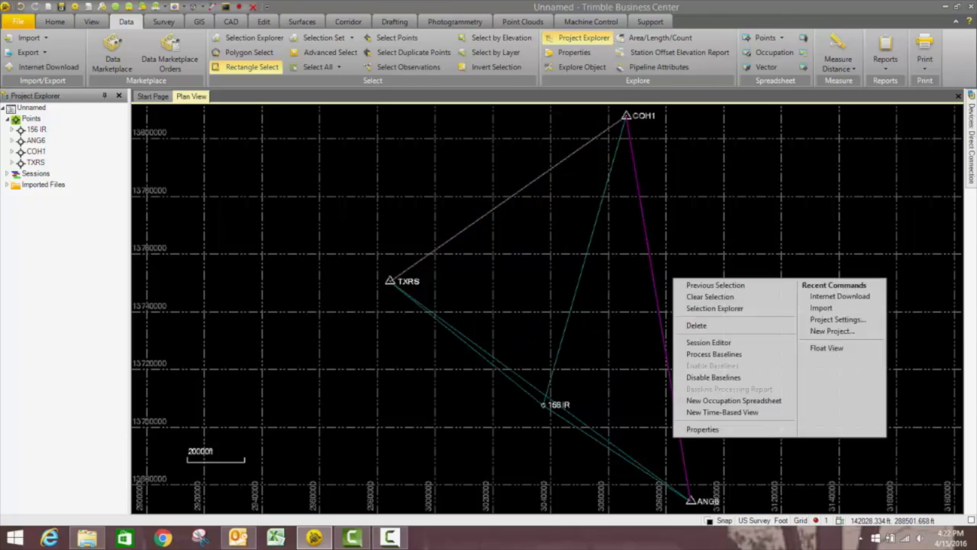
pyautogui.click(700, 377)
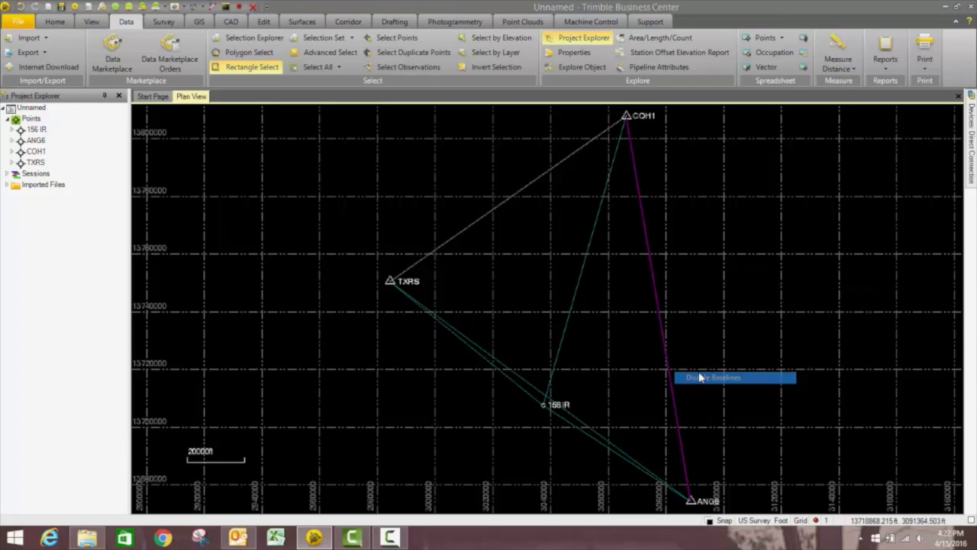
pyautogui.click(585, 421)
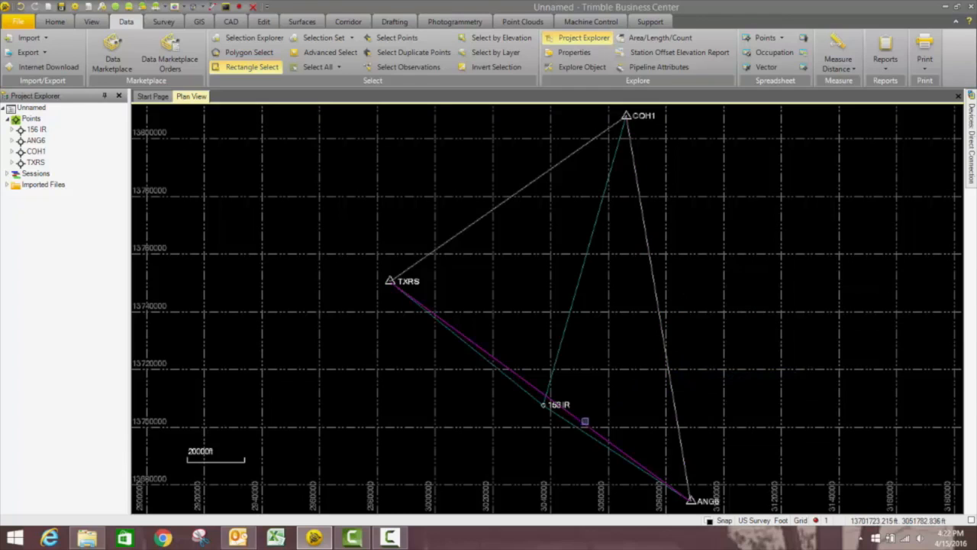
pyautogui.rightClick(611, 356)
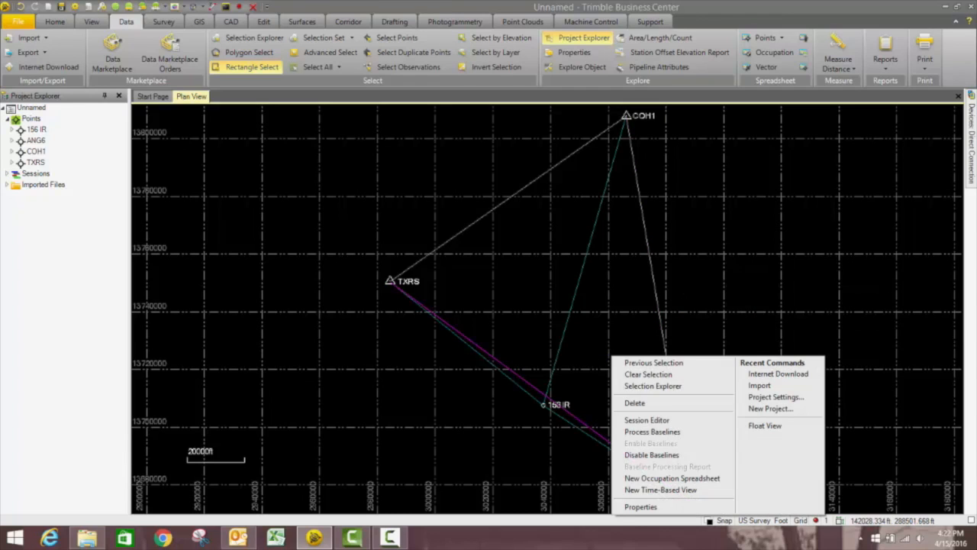
pyautogui.click(641, 455)
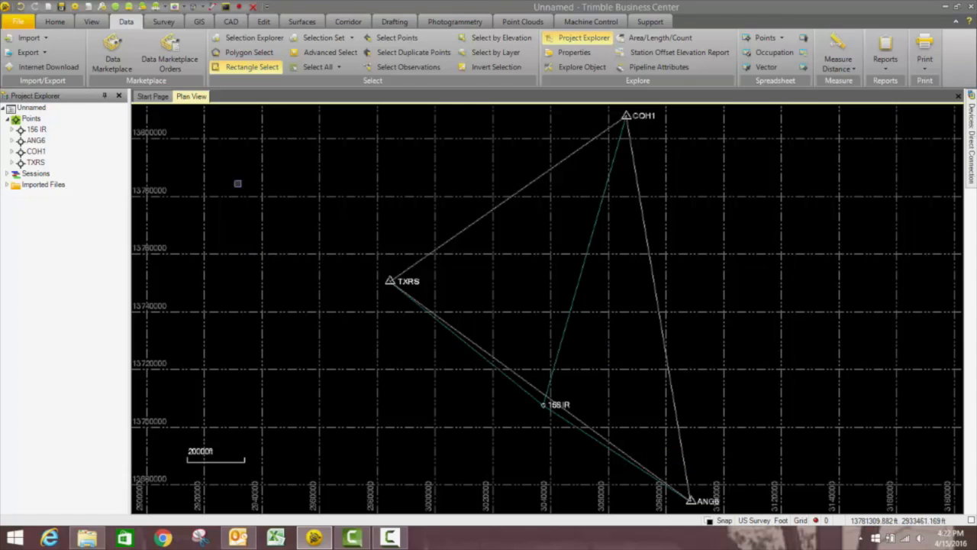
# - Set the My Filter view filter to show enabled observations only
pyautogui.click(55, 22)
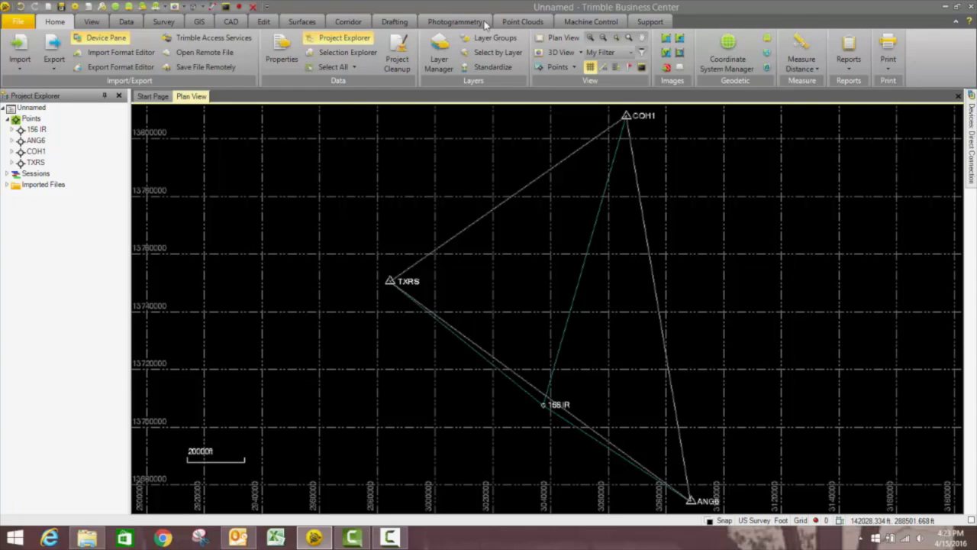
pyautogui.click(641, 54)
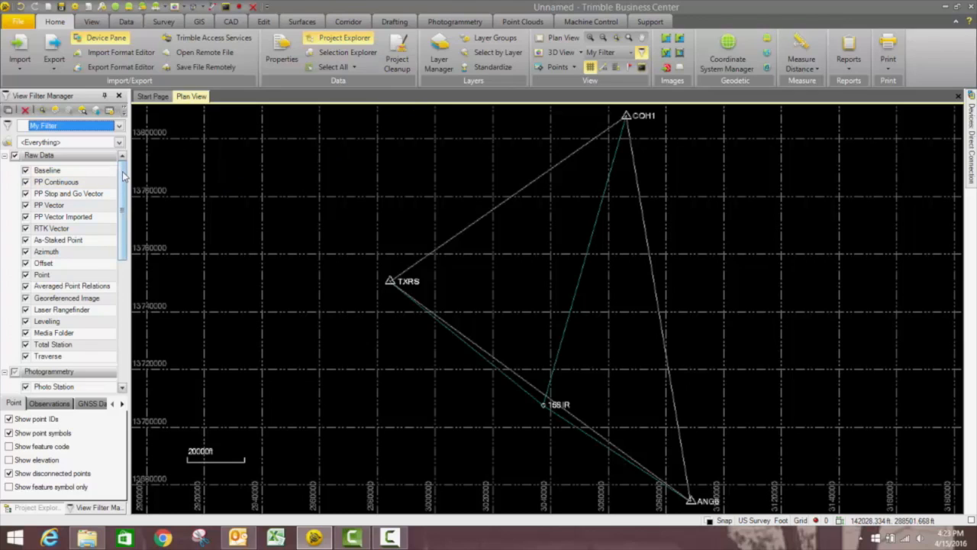
pyautogui.click(50, 403)
pyautogui.click(50, 446)
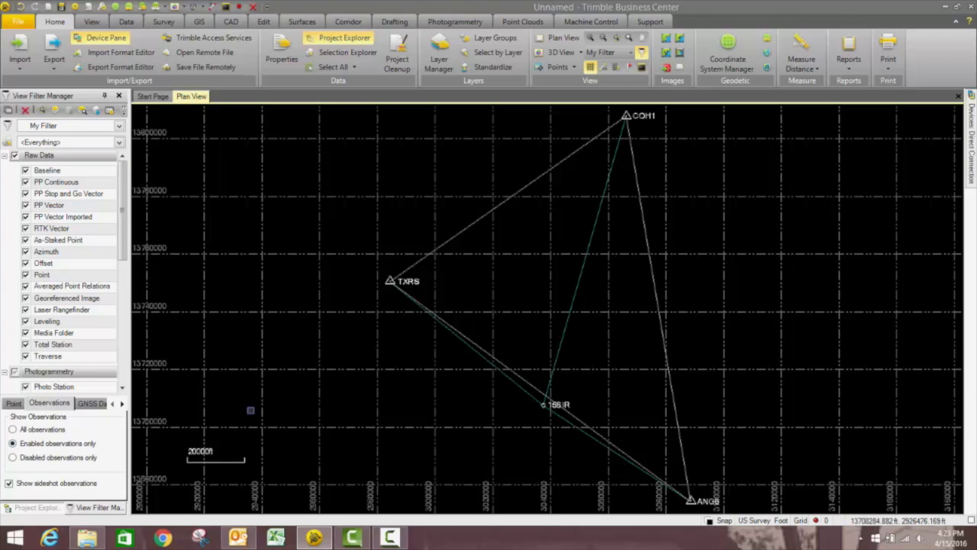
pyautogui.click(816, 522)
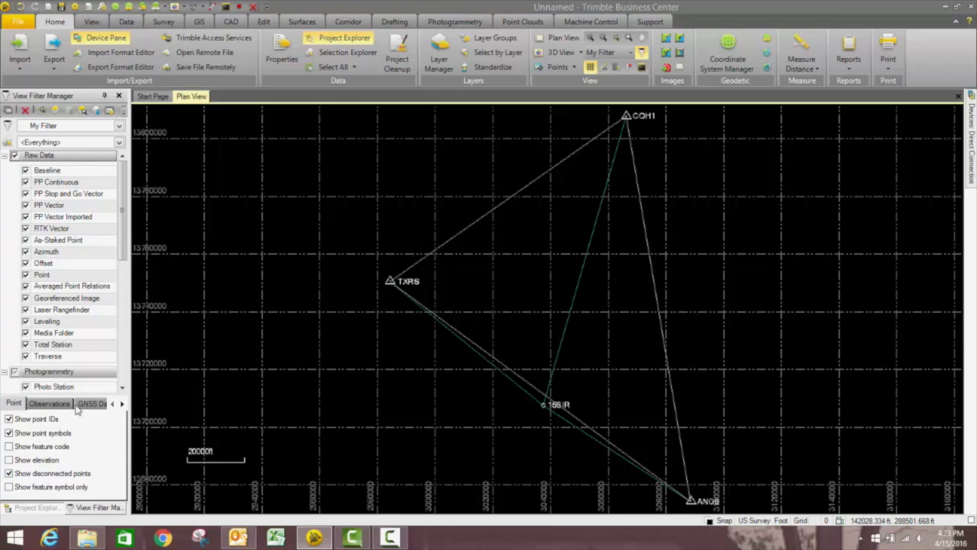
# - Limit the view filter's GNSS data types to enabled baselines only, and auto-hide the View Filter Manager
pyautogui.click(50, 403)
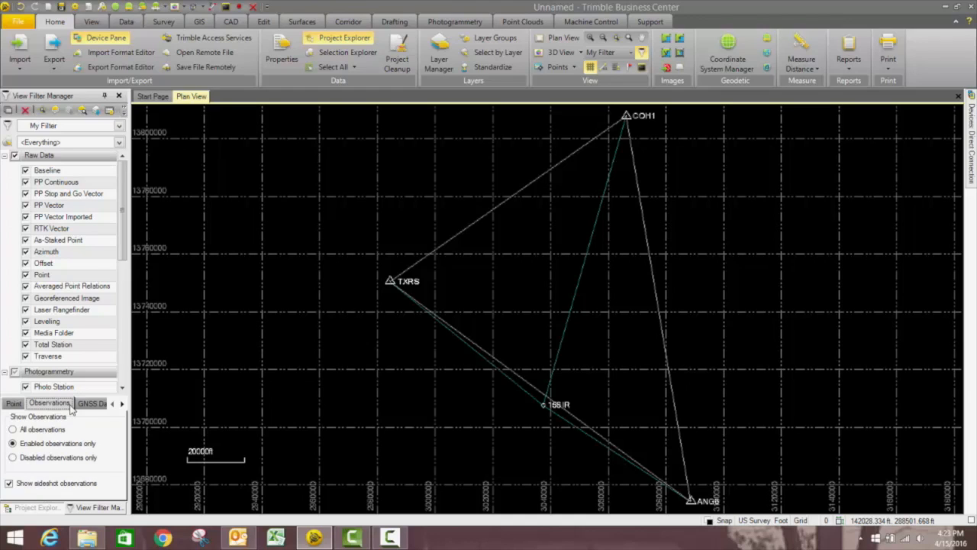
pyautogui.click(90, 404)
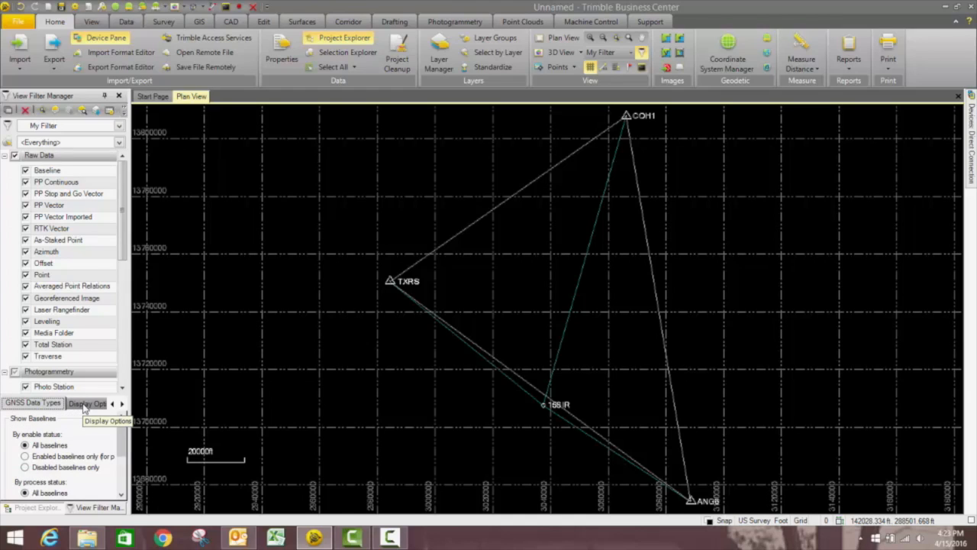
pyautogui.click(56, 457)
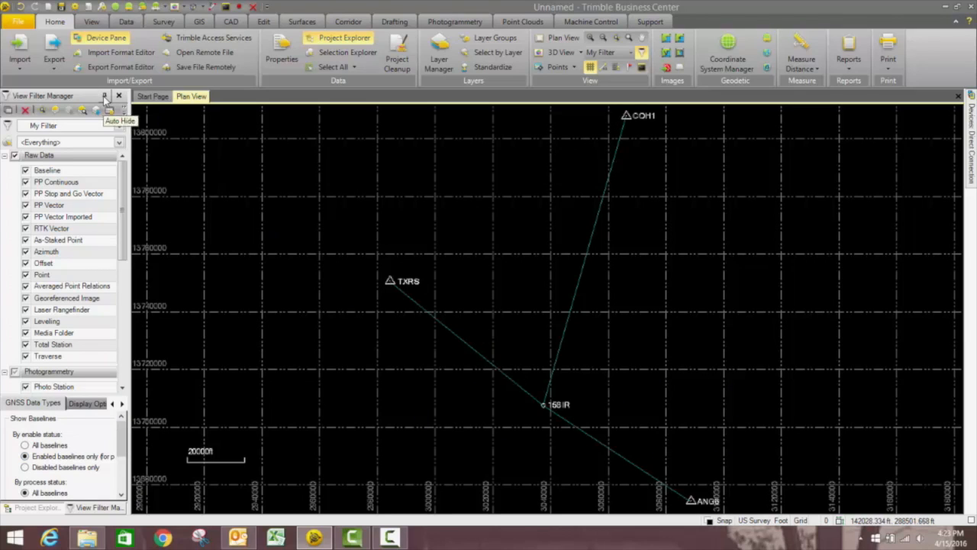
pyautogui.click(104, 93)
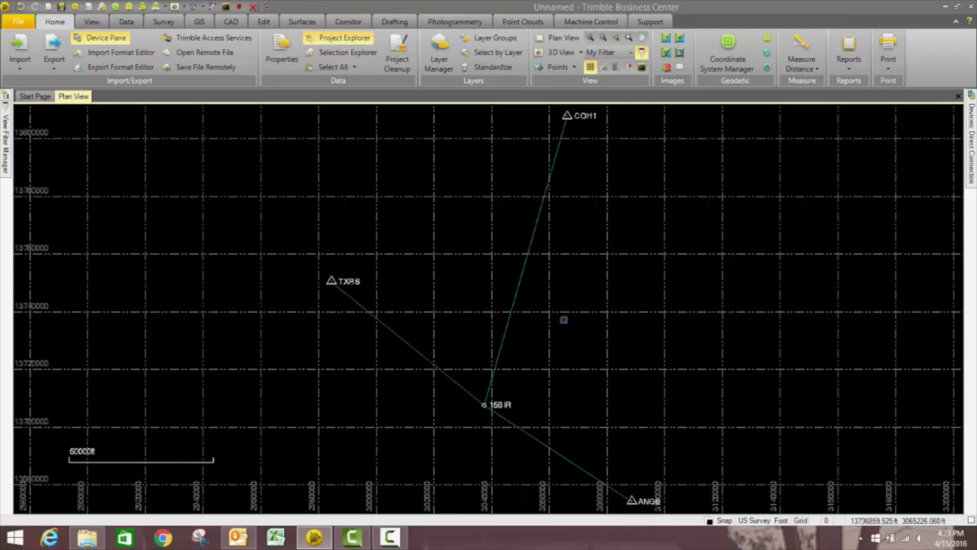
# - Process the three baselines to 156 IR, widen the horizontal and vertical precision columns to read them, and save the results
pyautogui.click(162, 22)
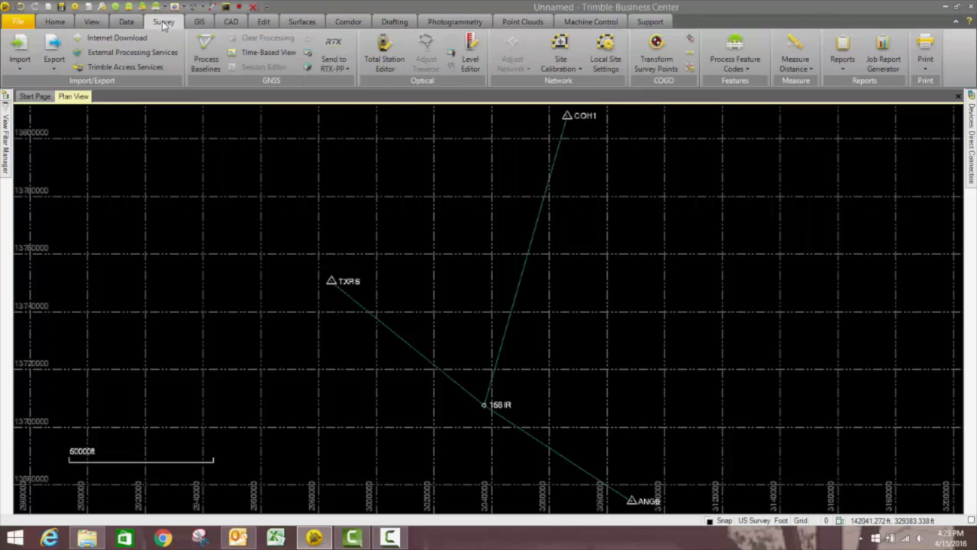
pyautogui.click(206, 51)
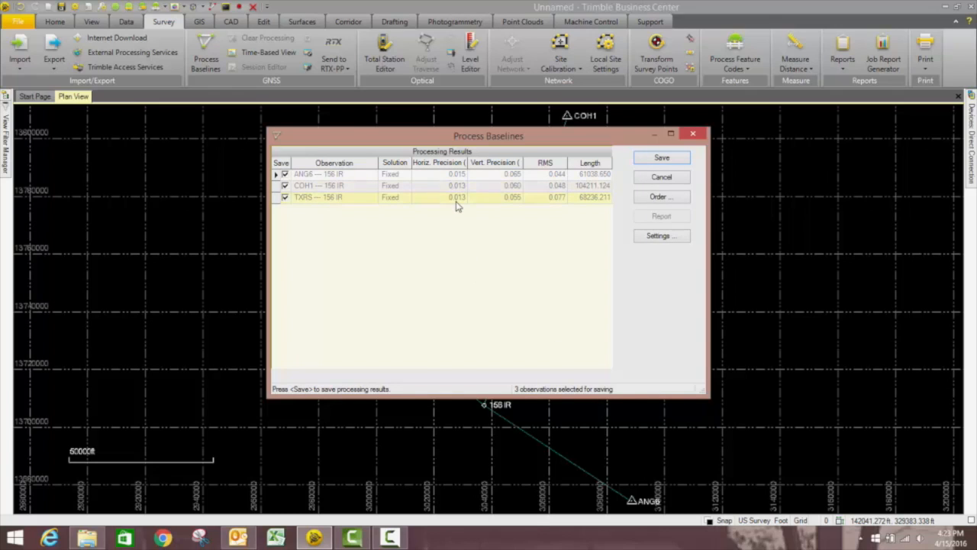
pyautogui.doubleClick(467, 161)
pyautogui.doubleClick(527, 162)
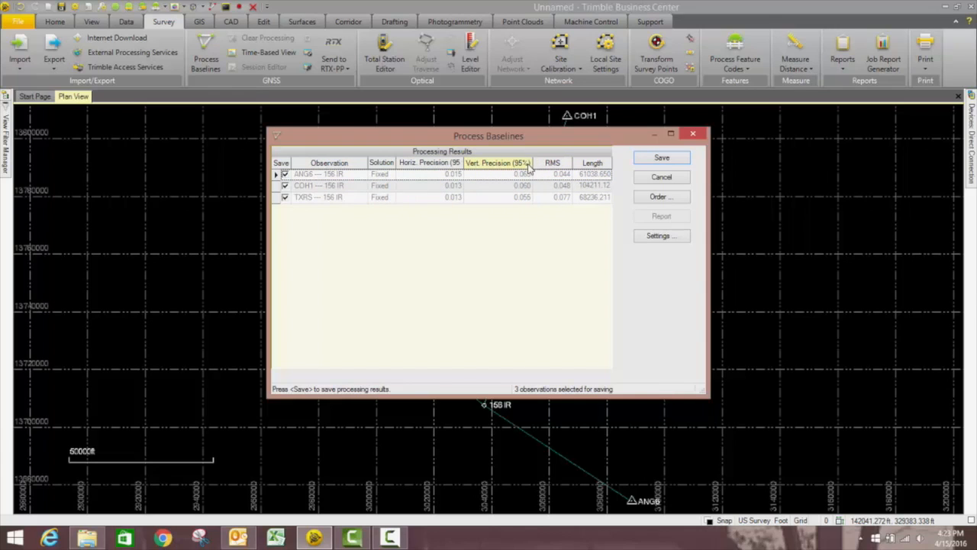
pyautogui.click(646, 160)
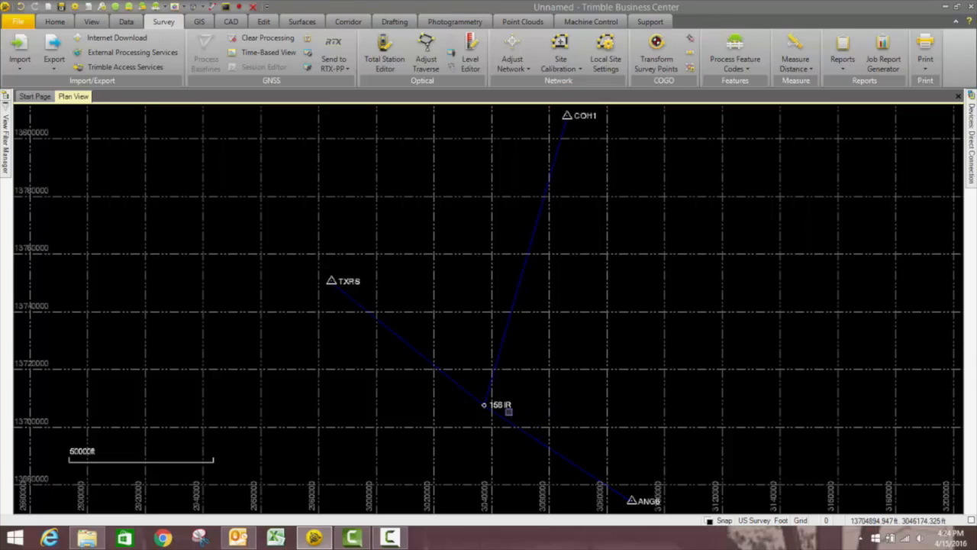
pyautogui.click(505, 405)
pyautogui.rightClick(569, 293)
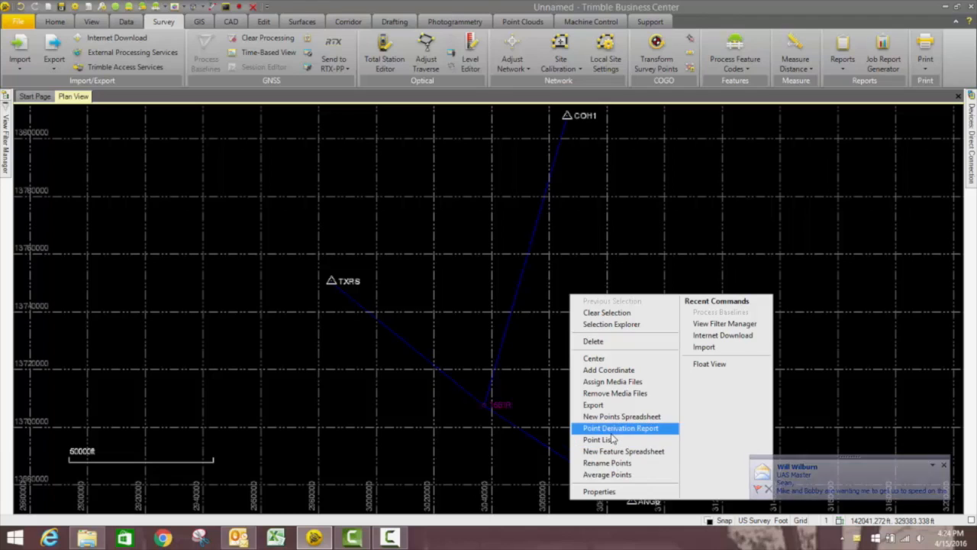
pyautogui.click(494, 283)
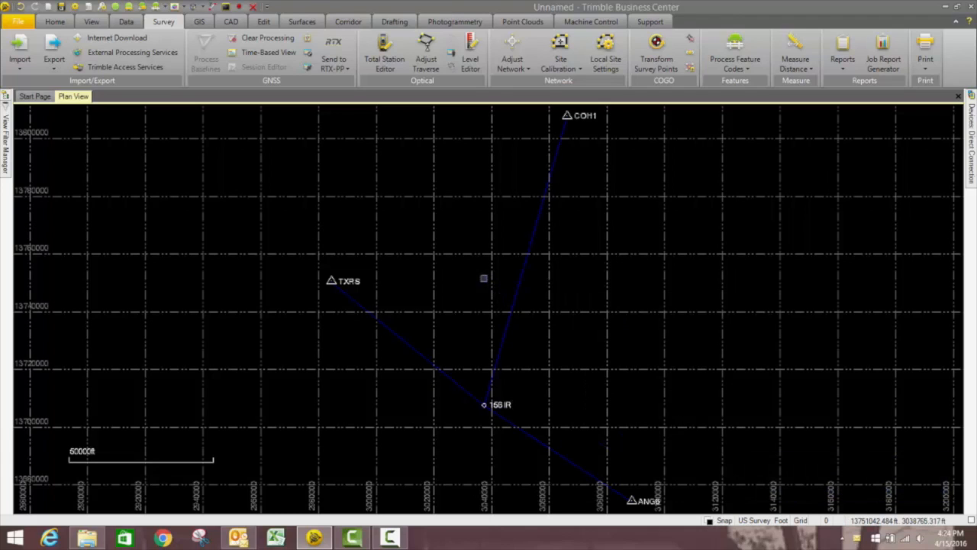
# - Generate the Point Derivation Report for point 156 IR, review its resultant coordinates and GNSS vectors, and return to the project
pyautogui.click(493, 402)
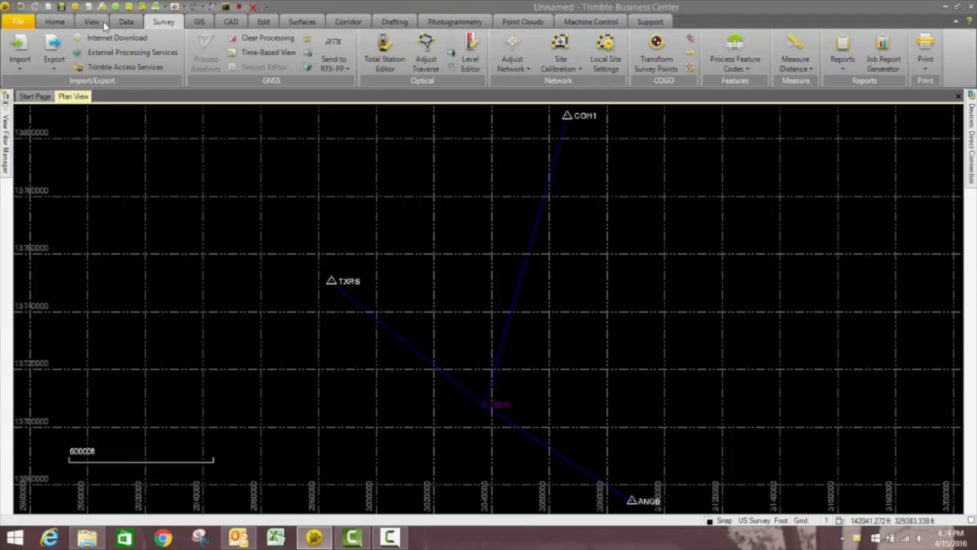
pyautogui.click(841, 71)
pyautogui.click(869, 150)
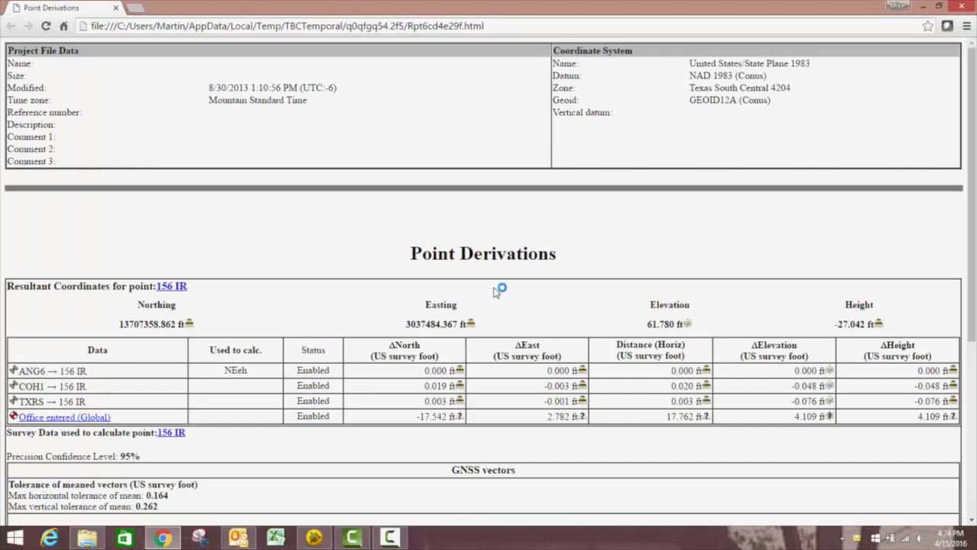
pyautogui.scroll(-2, 275, 255)
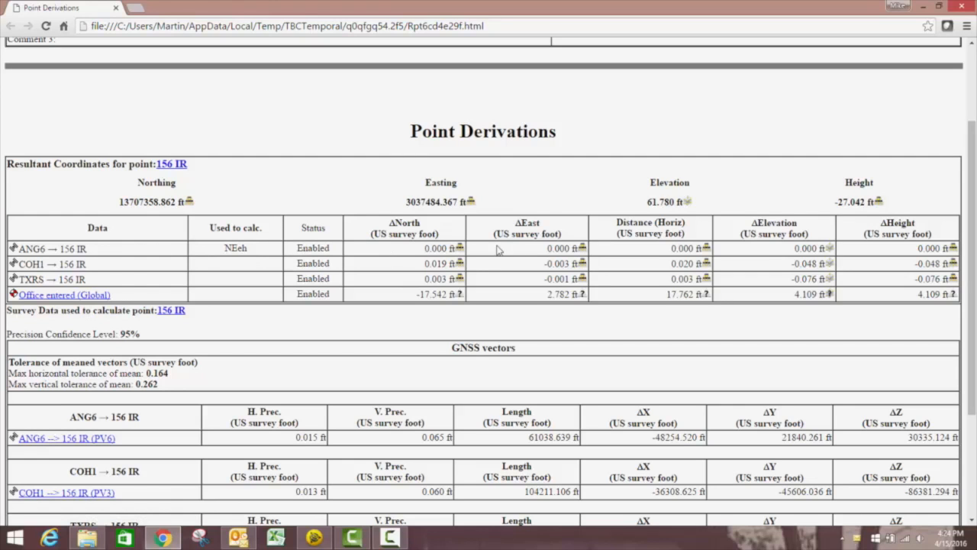
pyautogui.click(923, 6)
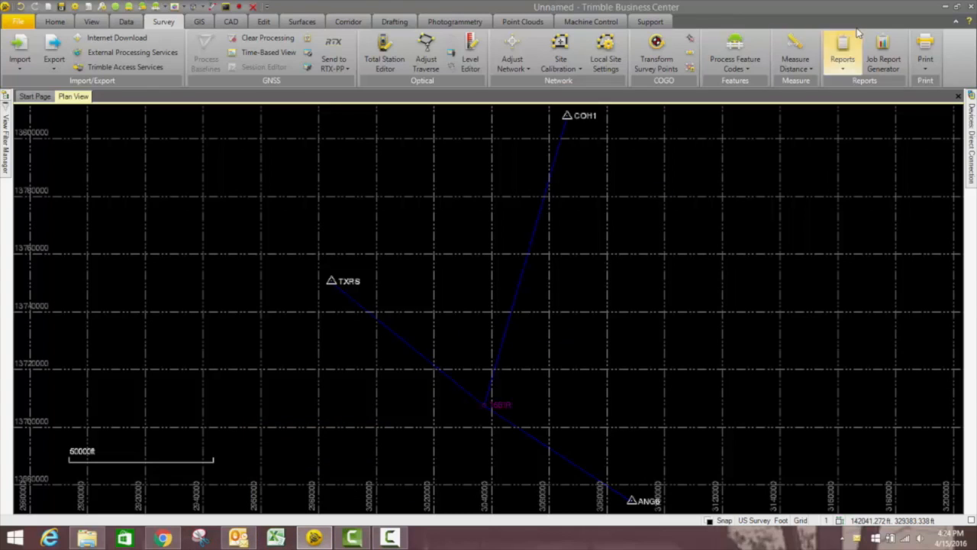
# - Reopen the Point Derivation Report for 156 IR, compare the coordinate deltas and GNSS vectors of the three CORS stations, and close it
pyautogui.click(848, 67)
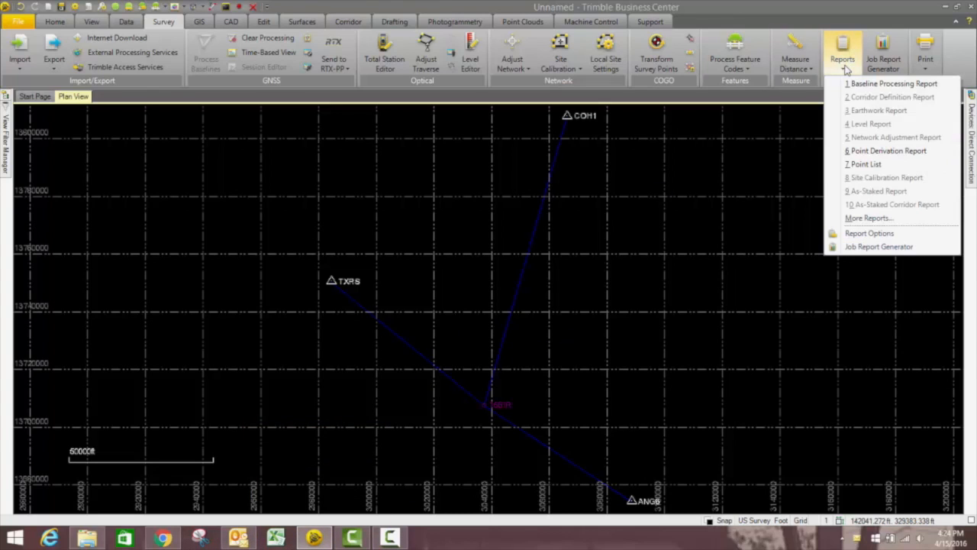
pyautogui.click(861, 151)
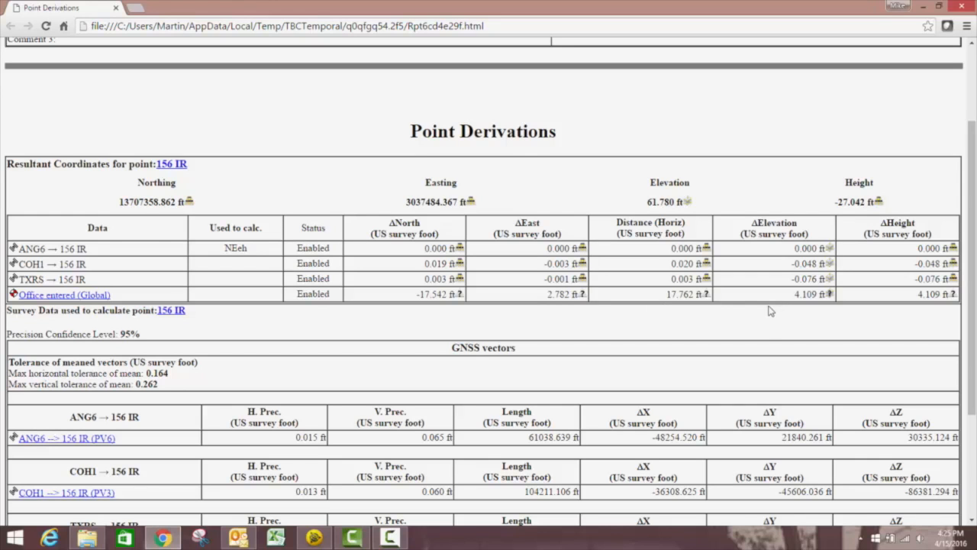
pyautogui.scroll(-3, 562, 367)
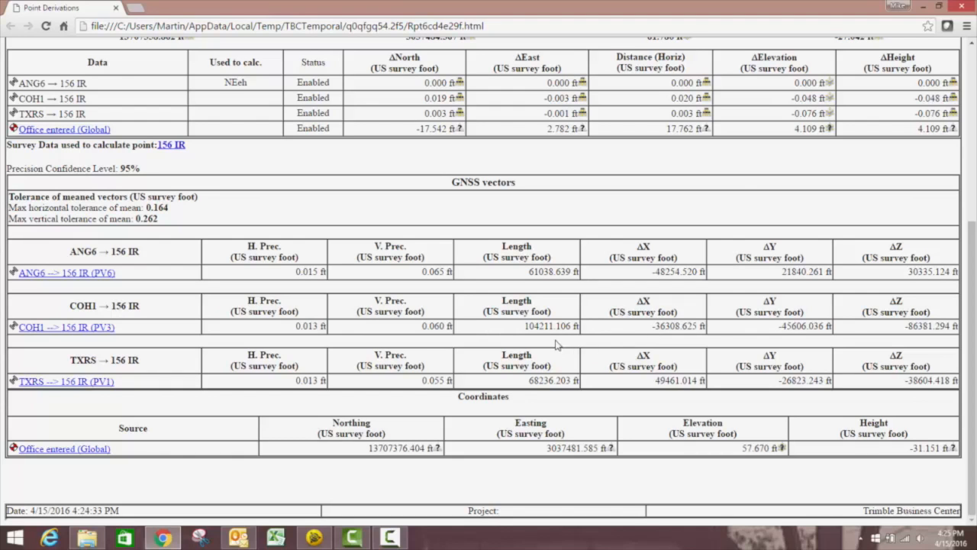
pyautogui.scroll(3, 733, 192)
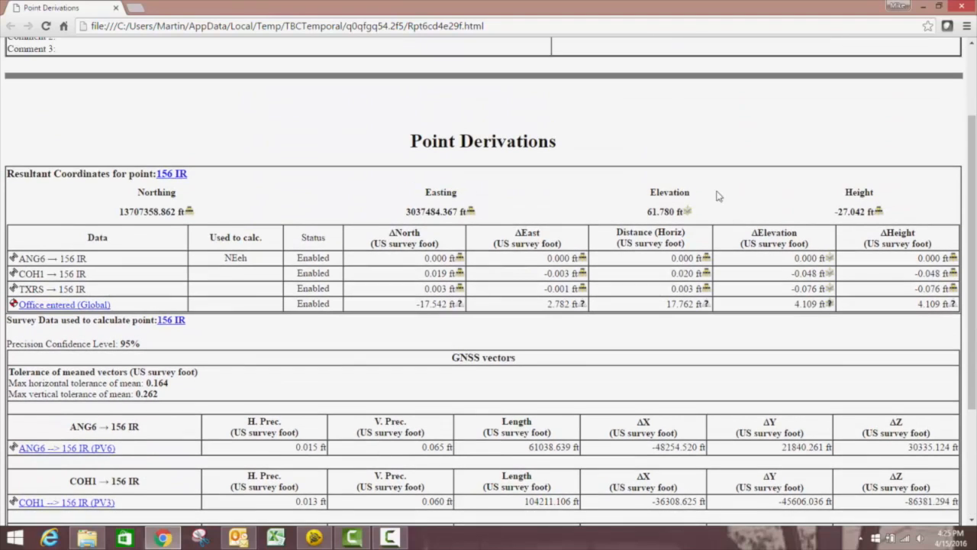
pyautogui.click(960, 7)
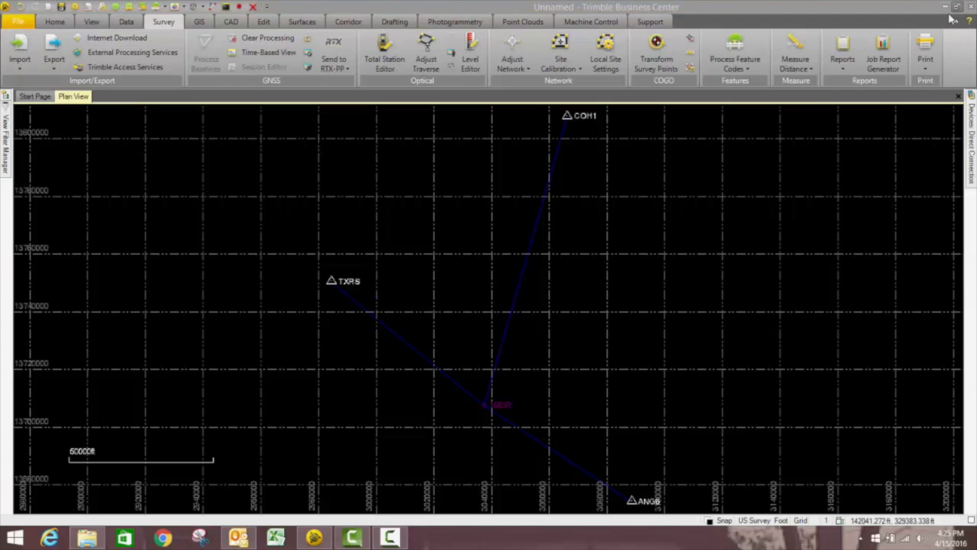
# - Set the project's sideshot computations to Weighted Mean of Like Observations
pyautogui.click(75, 7)
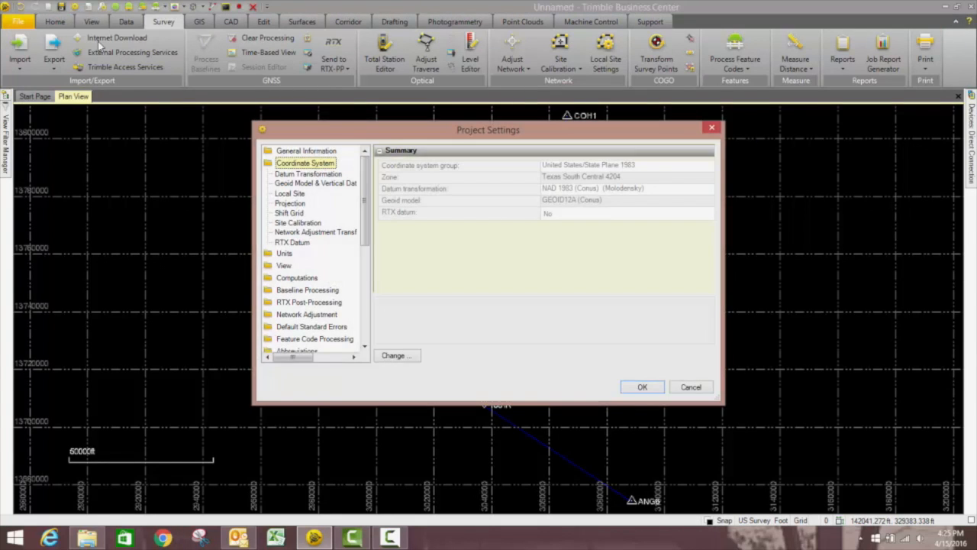
pyautogui.click(309, 279)
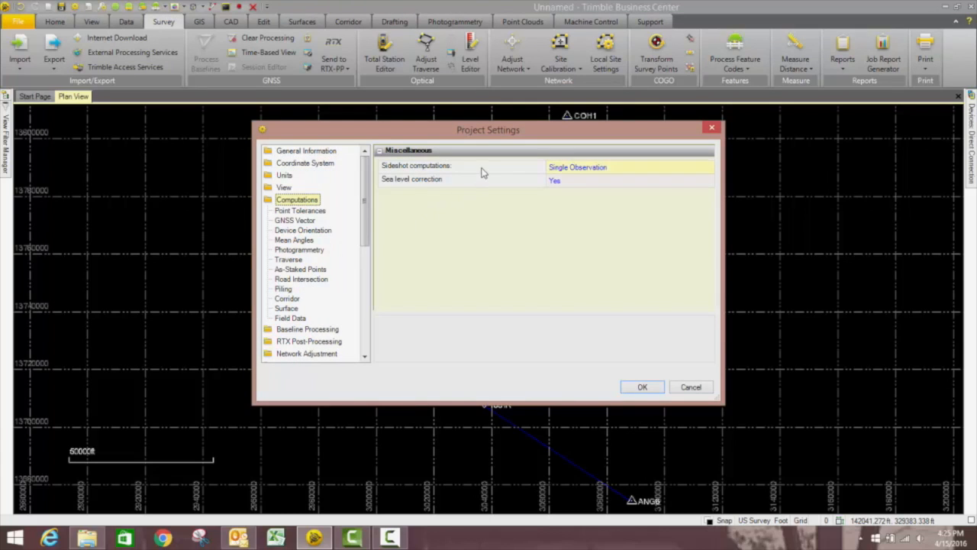
pyautogui.click(617, 174)
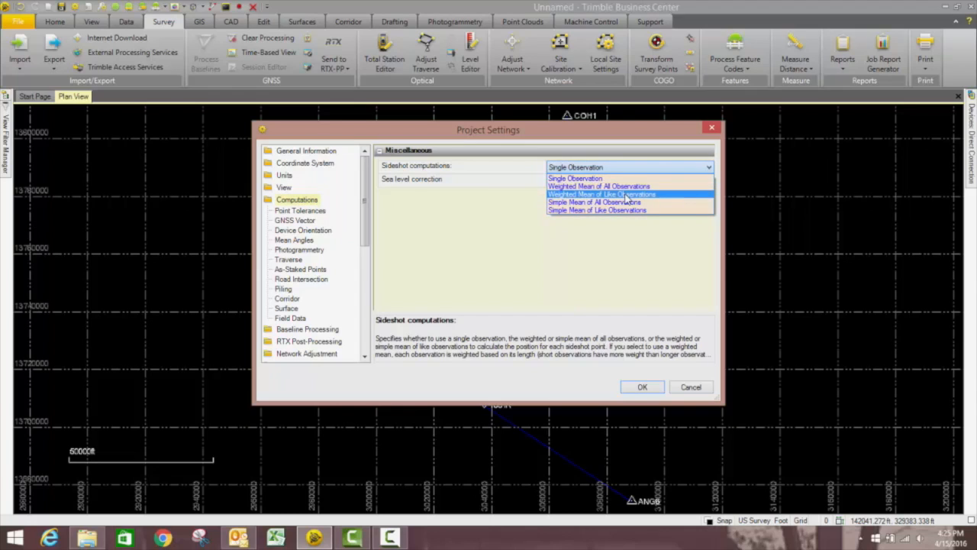
pyautogui.click(626, 194)
pyautogui.click(656, 388)
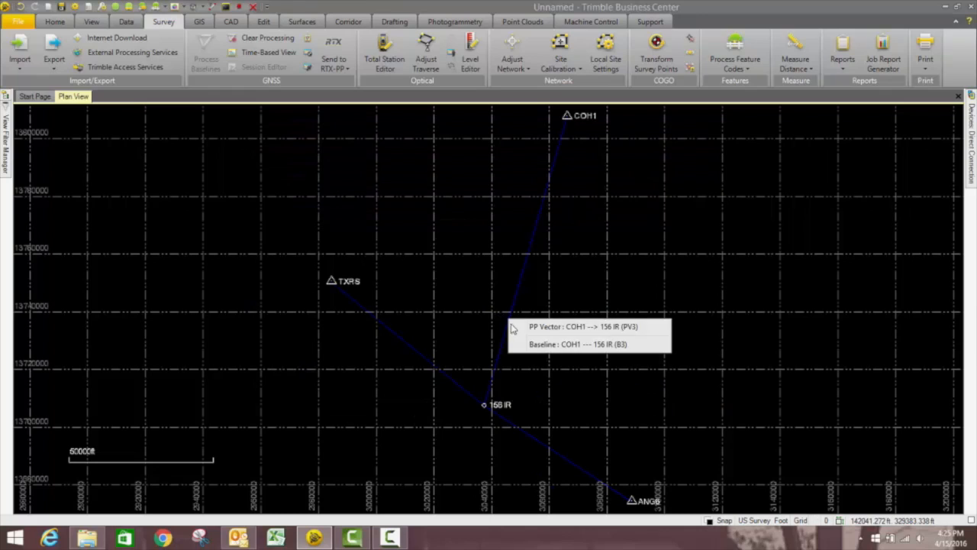
# - Reprocess the COH1, TXRS and ANG6 baselines to 156 IR and save the processing results
pyautogui.click(568, 345)
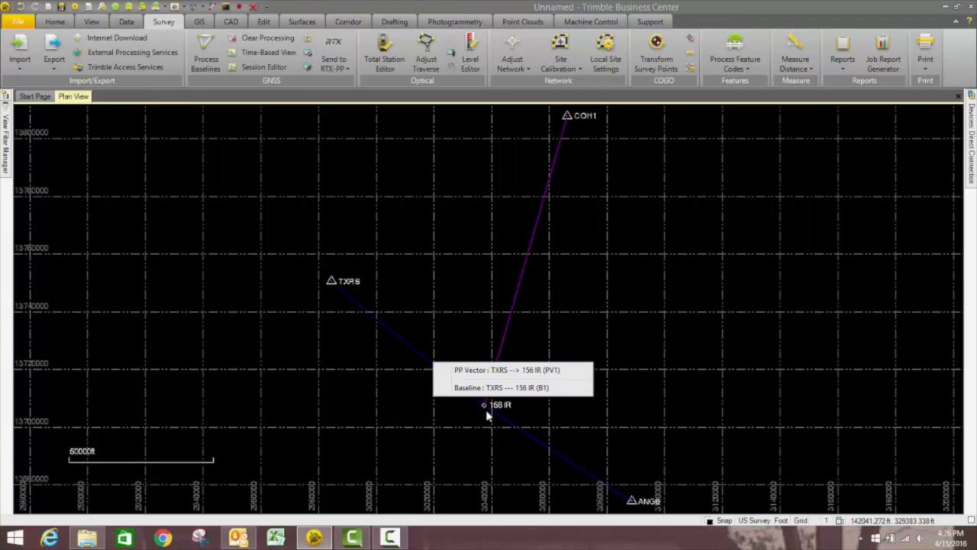
pyautogui.click(489, 388)
pyautogui.click(566, 470)
pyautogui.click(207, 58)
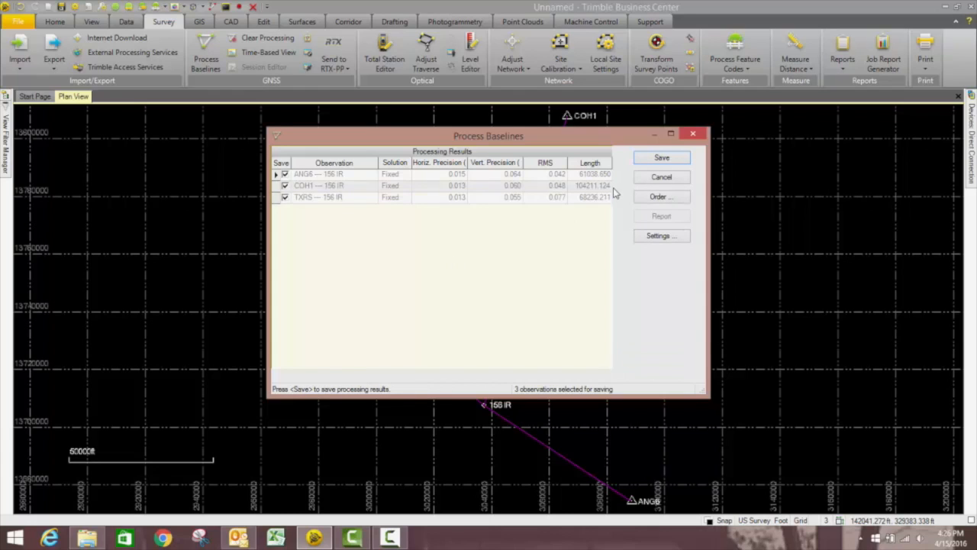
pyautogui.click(648, 162)
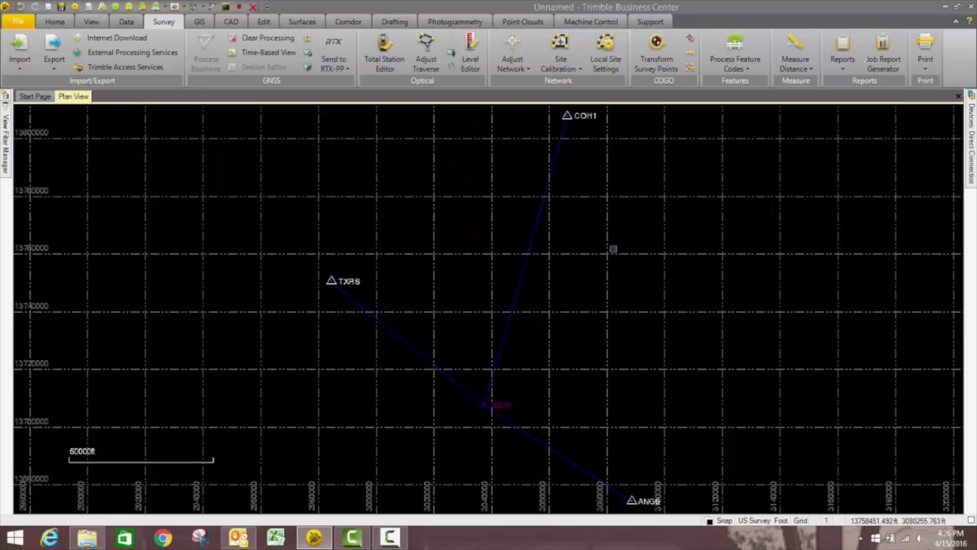
# - Generate a new Point Derivation Report for 156 IR, review the weighted mean coordinates and each vector's deltas, and close it
pyautogui.click(843, 75)
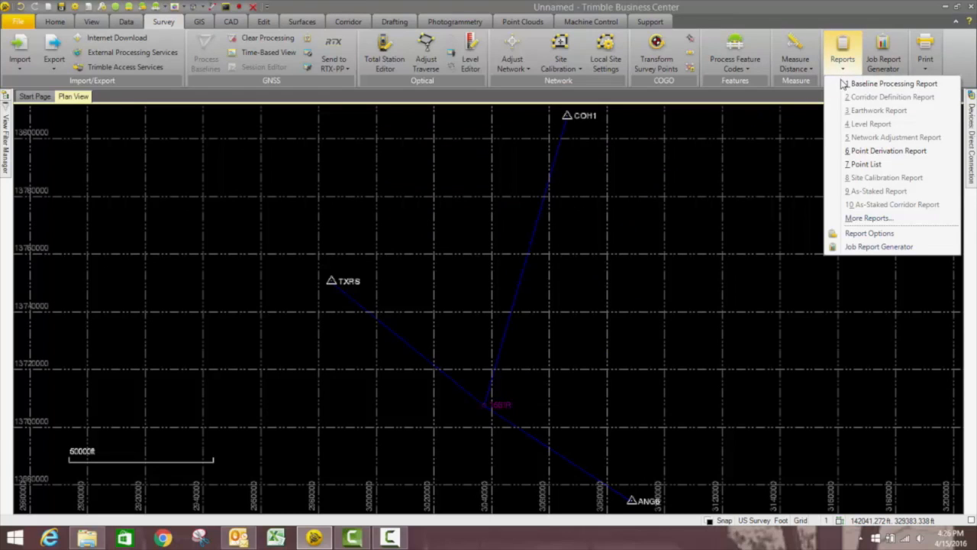
pyautogui.click(856, 148)
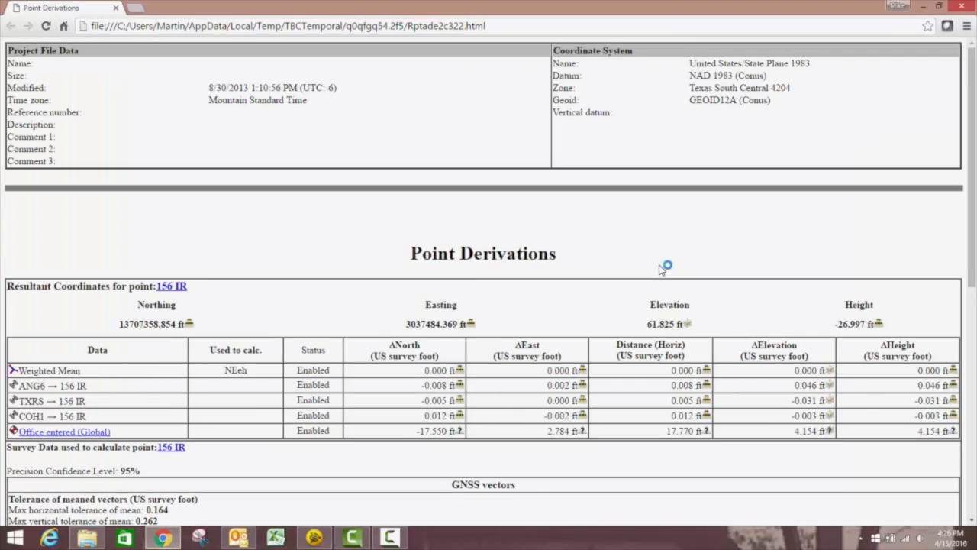
pyautogui.scroll(-3, 311, 250)
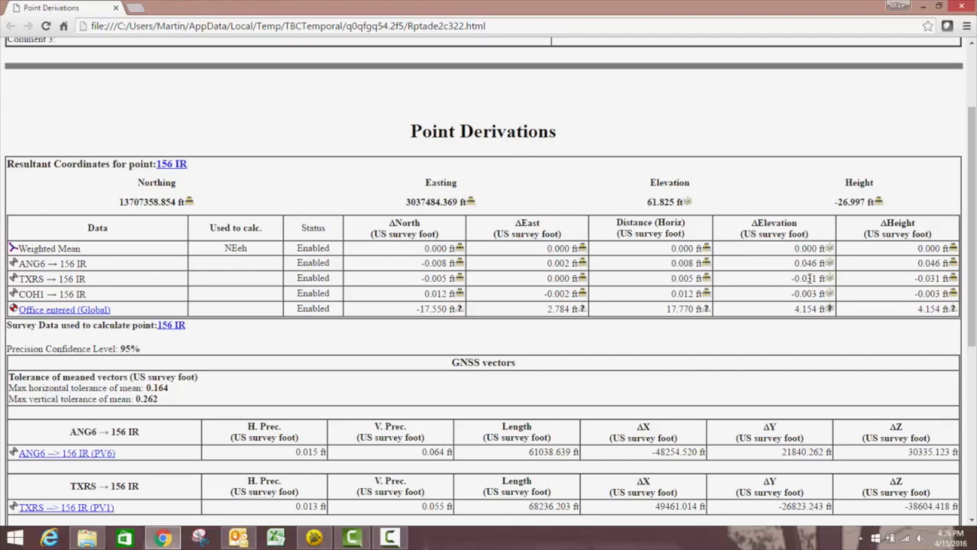
pyautogui.scroll(3, 796, 170)
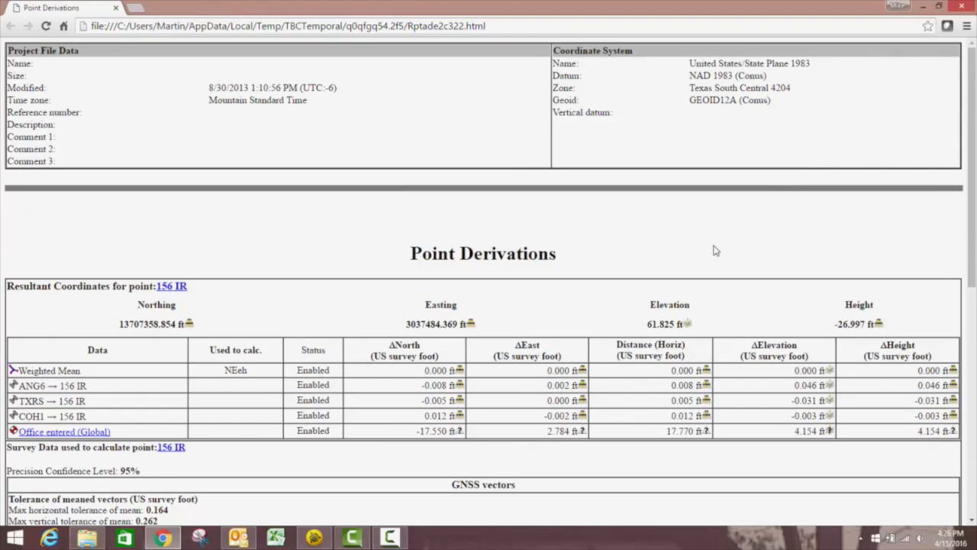
pyautogui.click(966, 27)
pyautogui.click(970, 10)
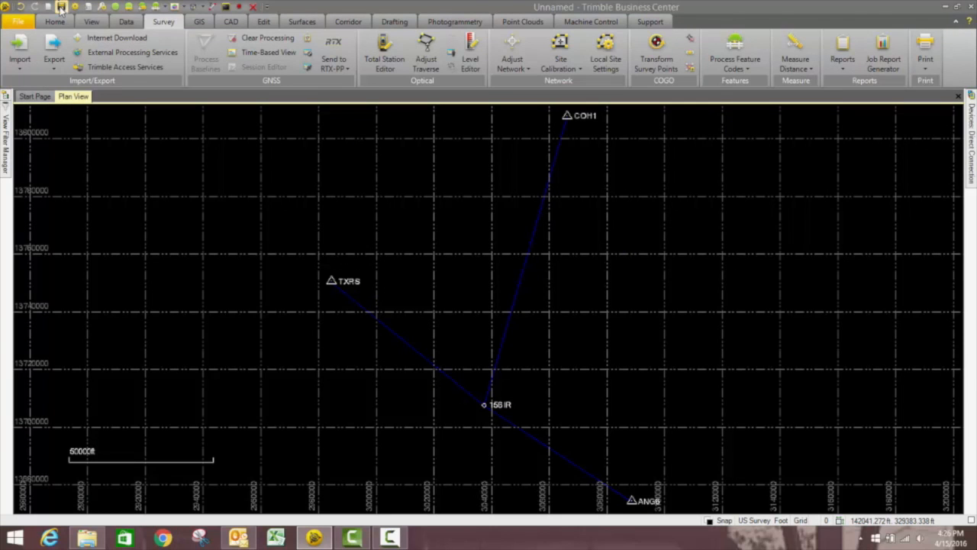
# - Save the project as TBC-PP-BASELINES in the Trimble Business Center folder
pyautogui.click(62, 7)
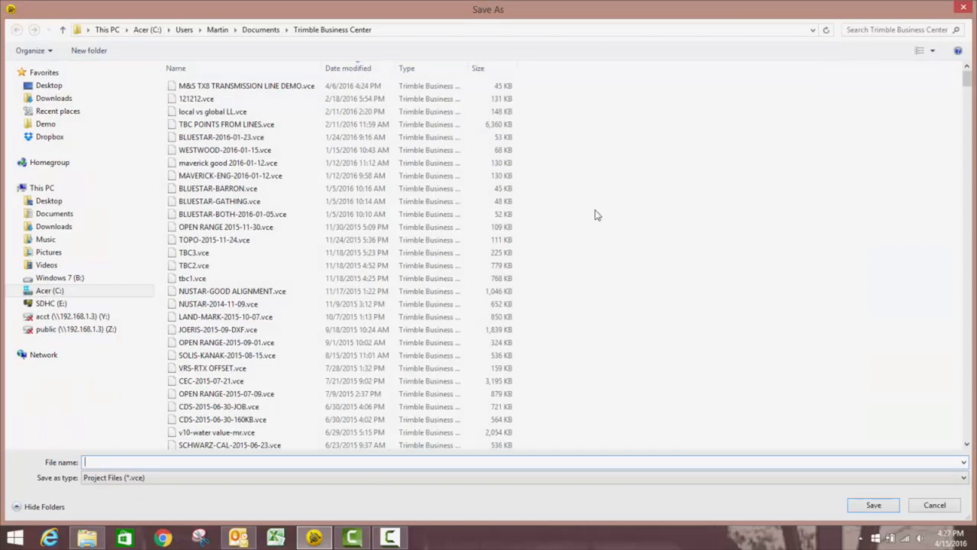
pyautogui.write('TB')
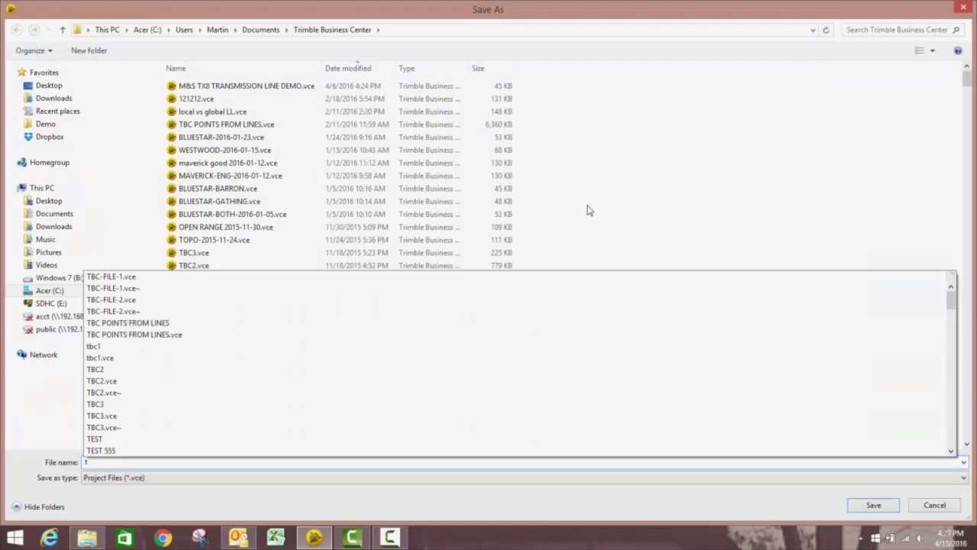
pyautogui.write('C')
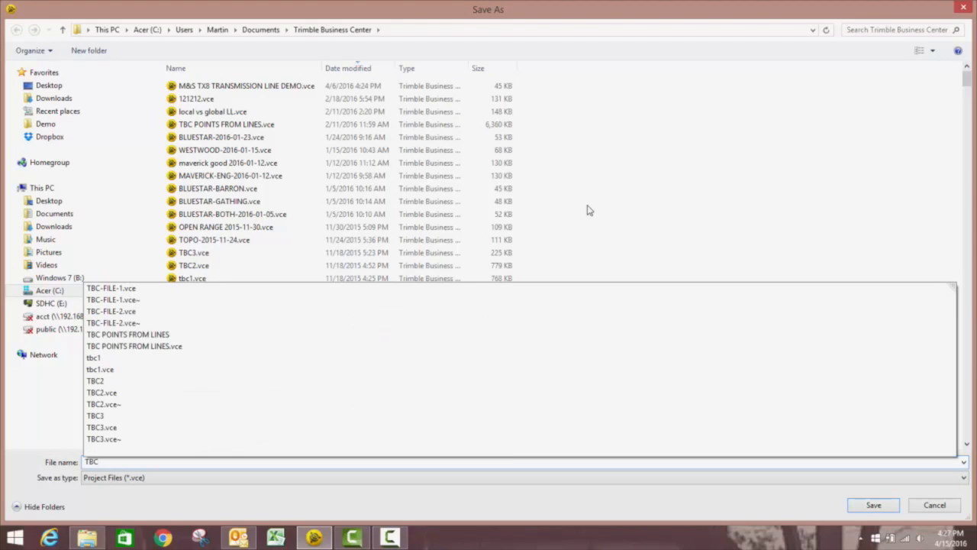
pyautogui.write('-PP')
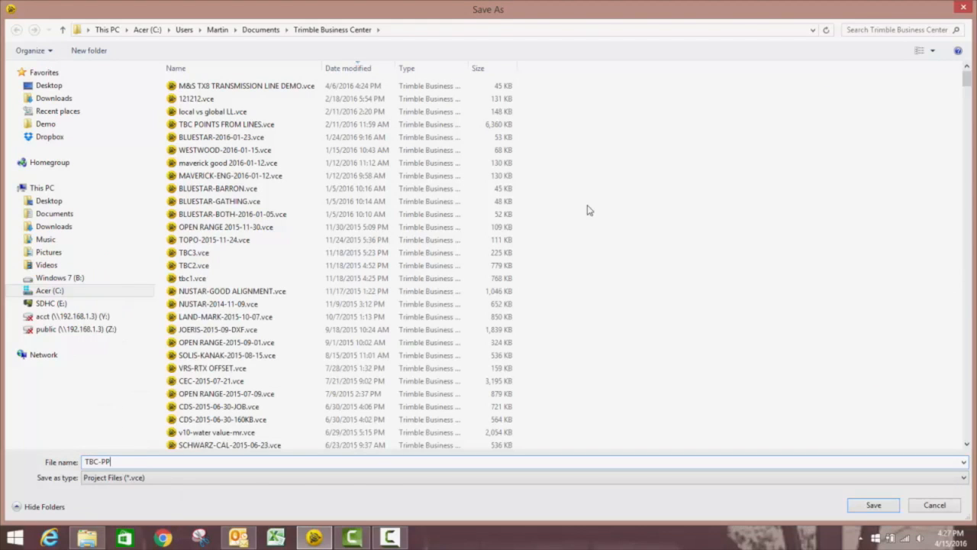
pyautogui.write('-BASELINES')
pyautogui.click(876, 506)
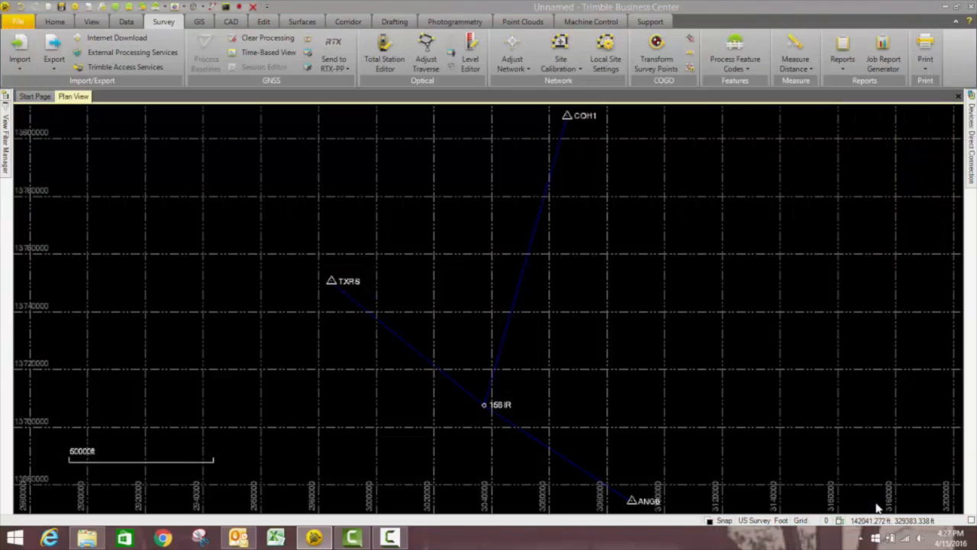